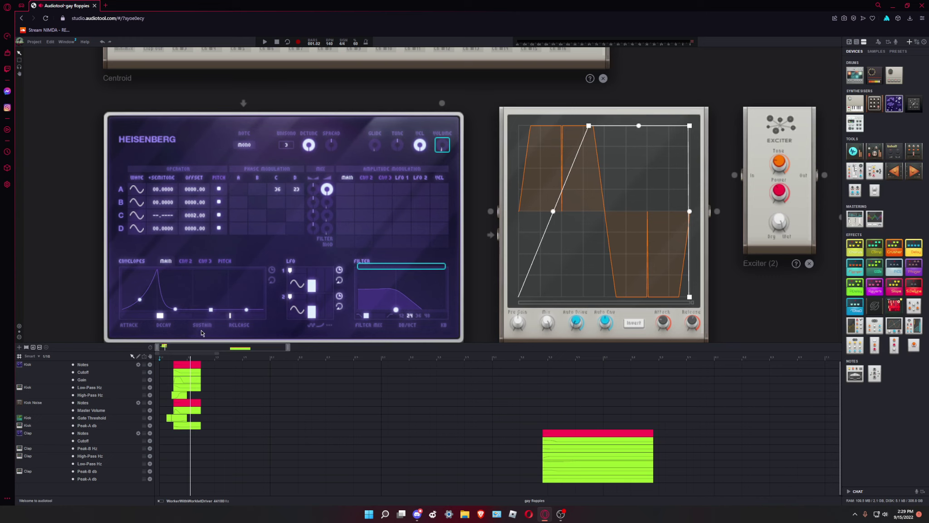
Bounce the timeline to a sample, open it in Probe and dismiss the upload prompt
left_click(30, 42)
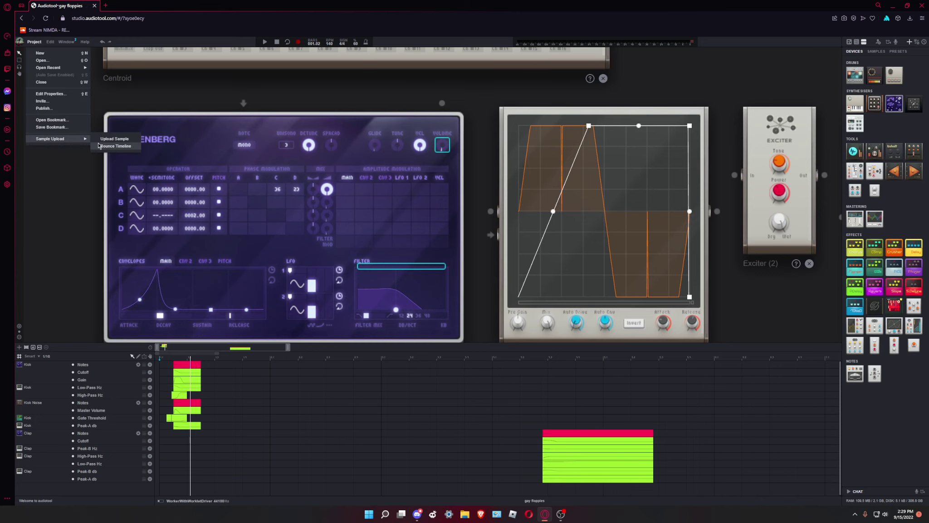
left_click(99, 145)
left_click(524, 292)
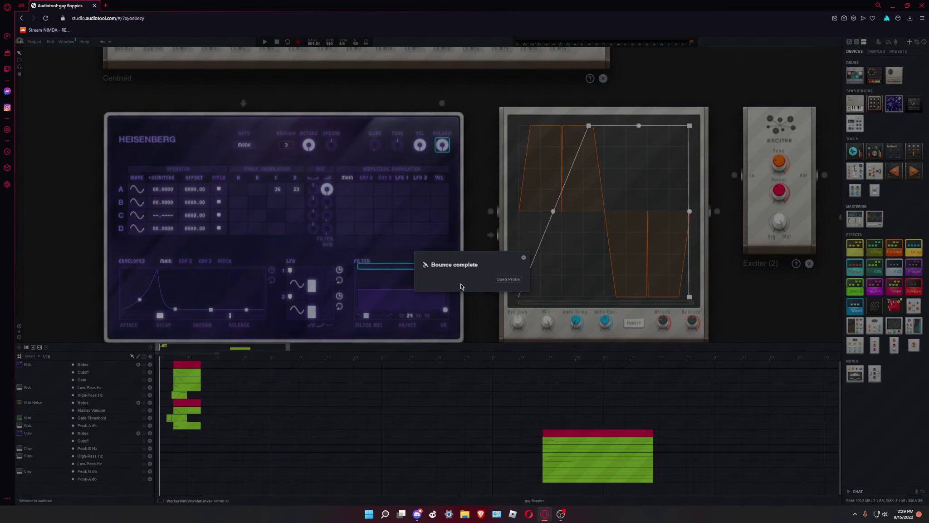
left_click(508, 280)
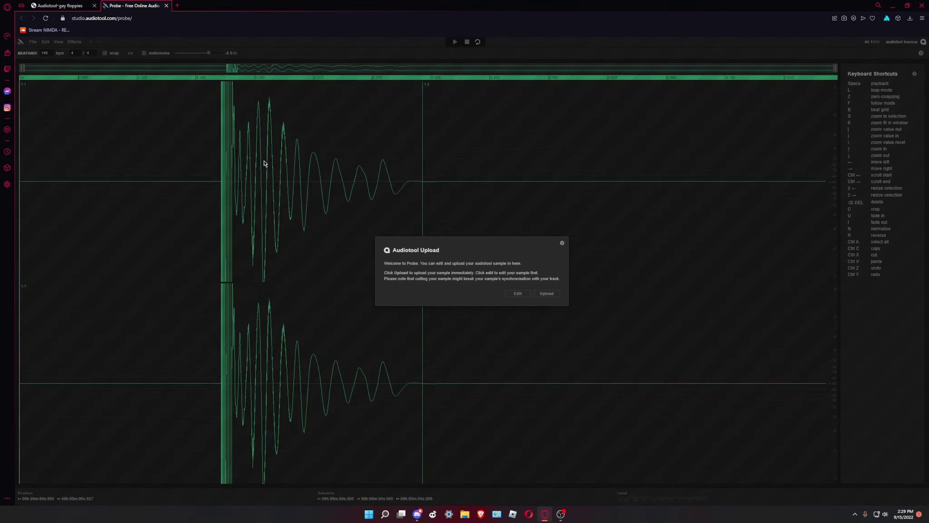
left_click(561, 242)
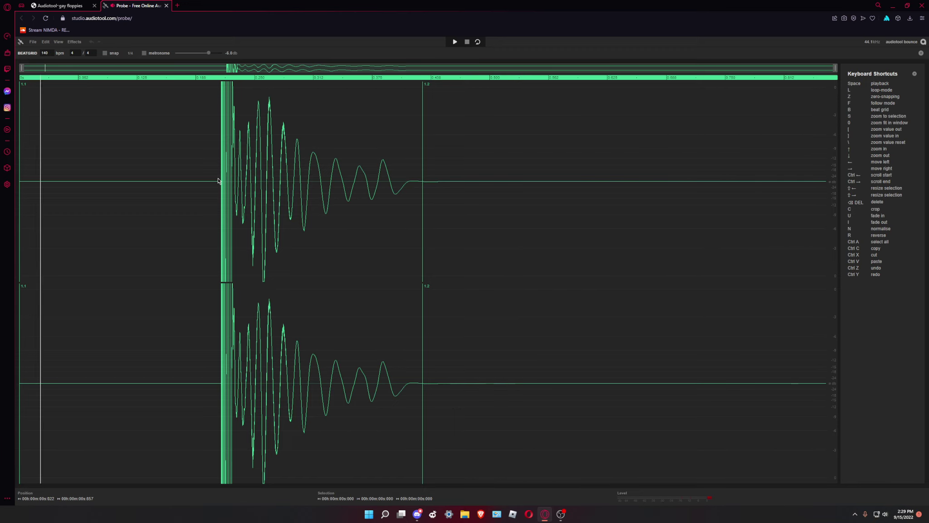
Delete the long silent section before the kick and play back the shortened sample
key("ctrl+a")
left_click_drag(216, 175, 1, 138)
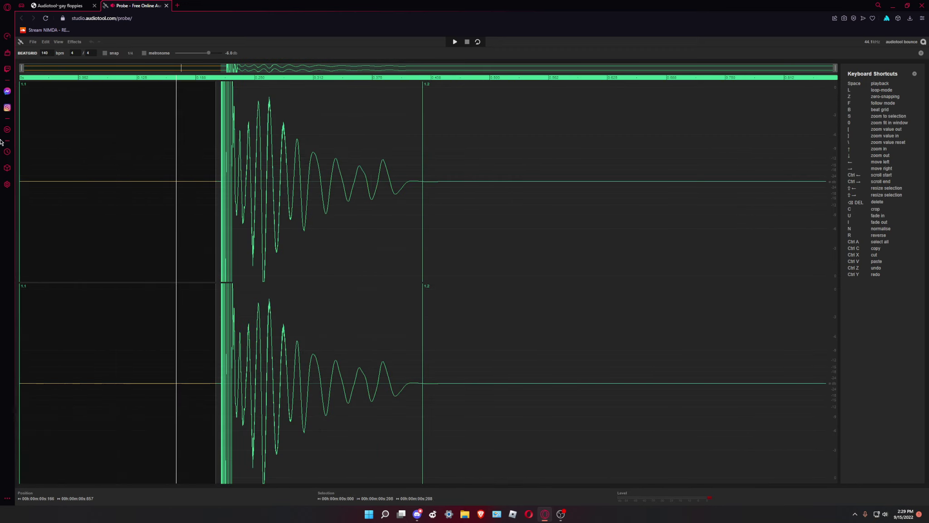
key("Delete")
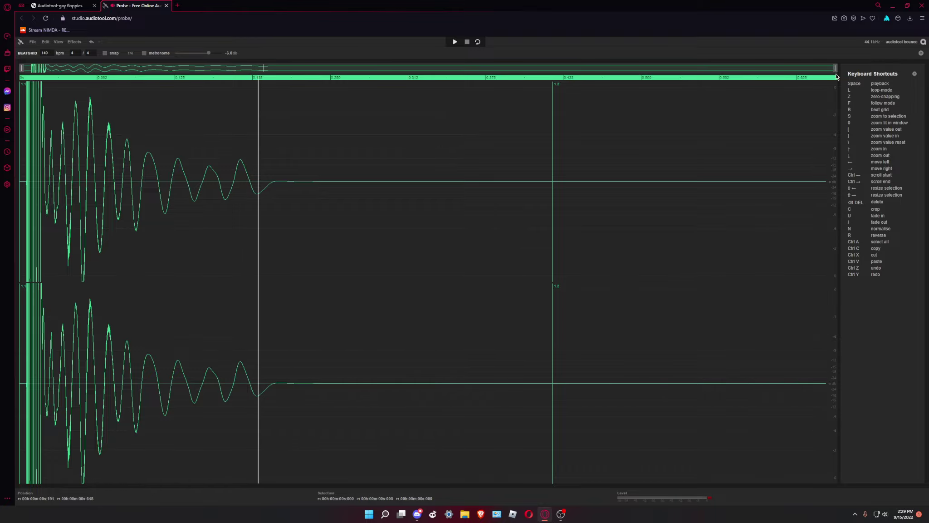
key("space")
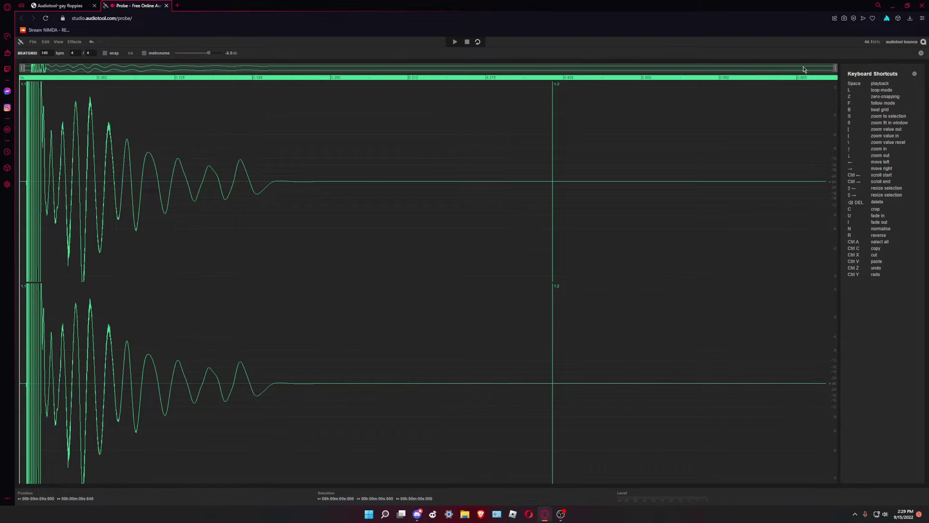
Trim most of the remaining sliver of silence before the kick's transient
left_click_drag(833, 68, 57, 70)
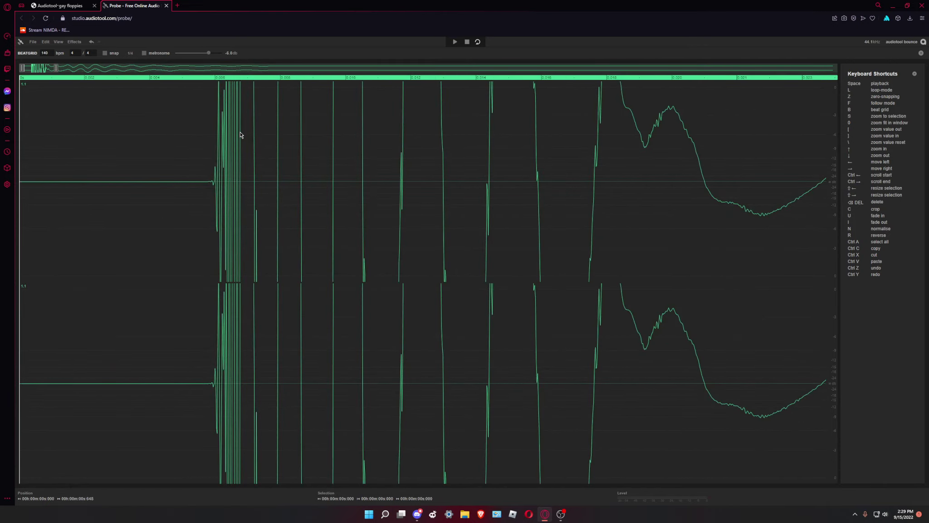
left_click_drag(240, 135, 4, 122)
left_click(177, 143)
key("Delete")
left_click_drag(47, 67, 742, 111)
double_click(394, 67)
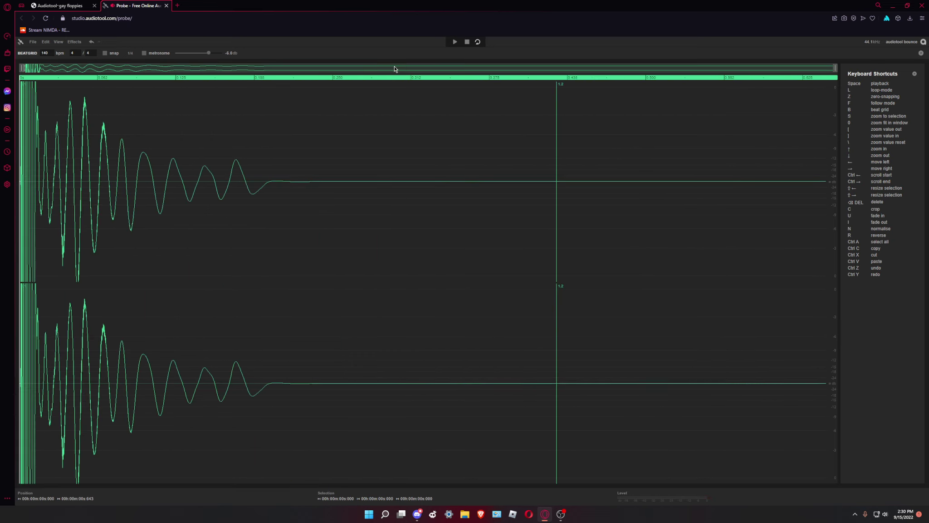
Try normalising the whole trimmed kick sample and play it back
left_click(75, 42)
left_click(86, 75)
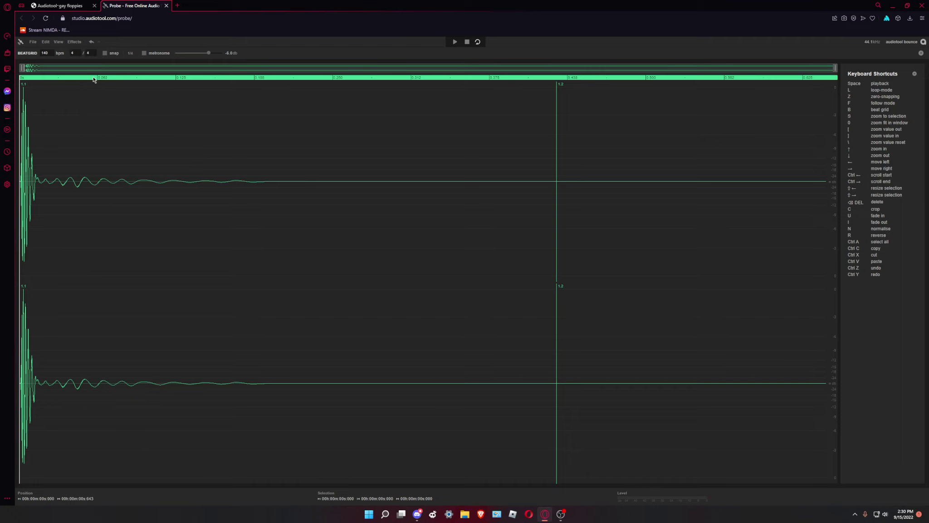
key("space")
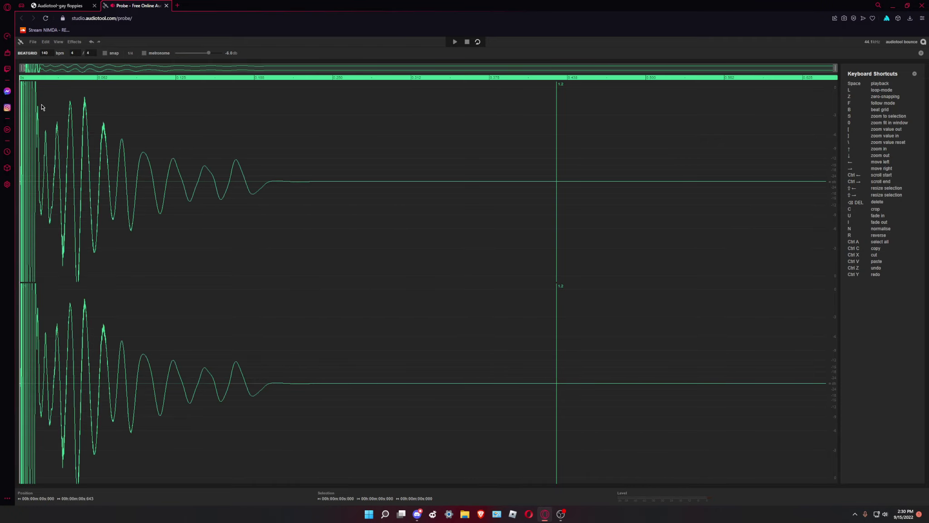
Lower the gain of the kick's first 0.014 s with Amplify and play back the sample
left_click_drag(30, 69, 1, 67)
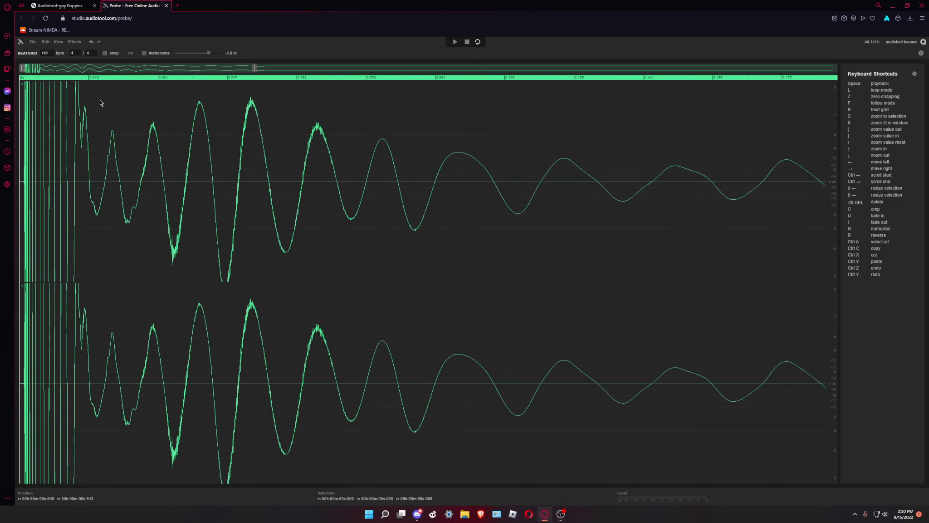
left_click_drag(82, 106, 20, 109)
left_click(74, 42)
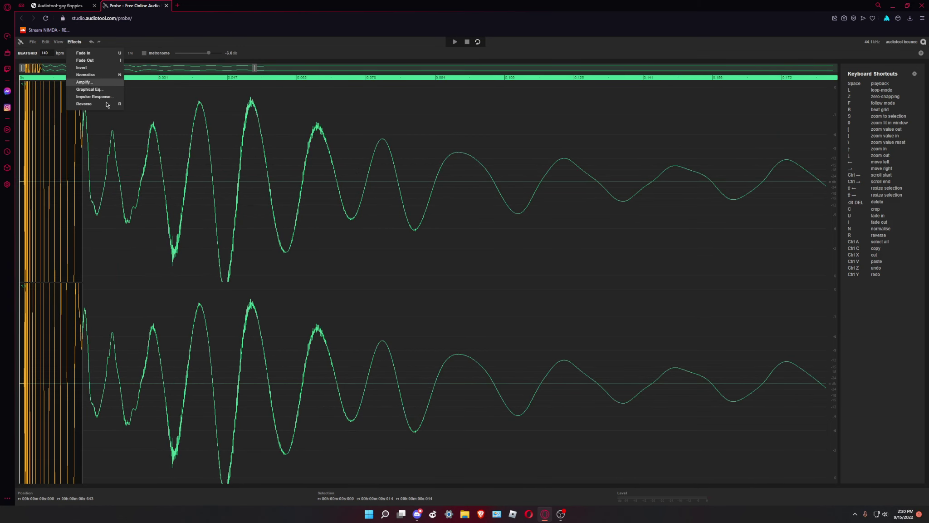
left_click(91, 83)
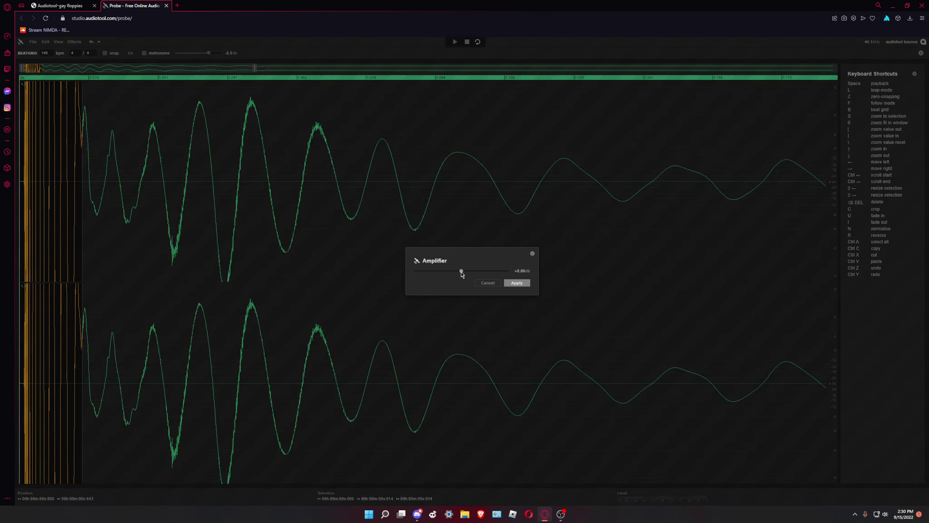
left_click(517, 283)
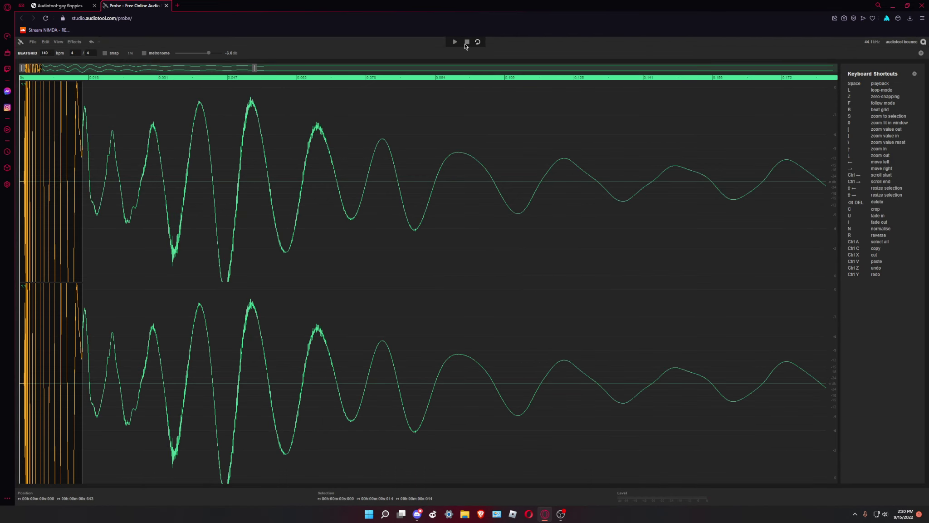
left_click(466, 44)
key("space")
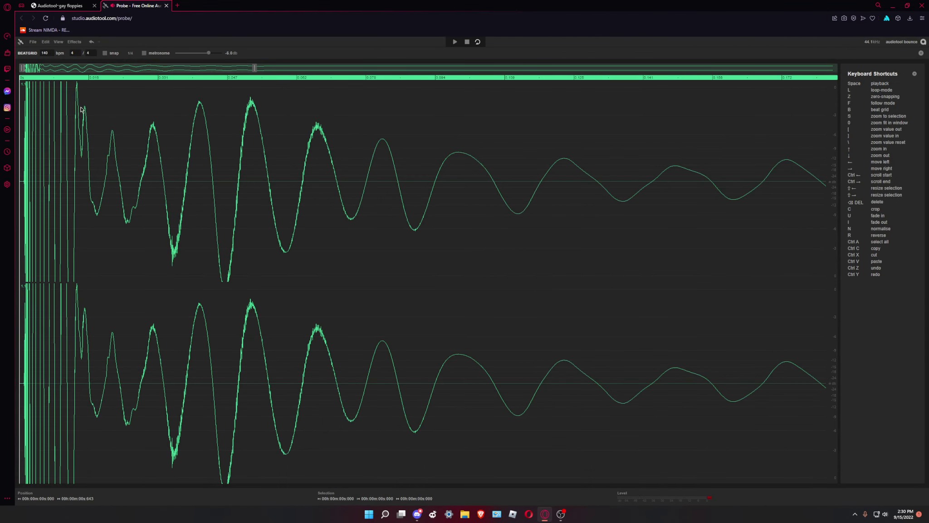
Lower the gain of the kick's first 0.012 s with Amplify and listen to the result
left_click_drag(70, 108, 1, 101)
left_click(77, 43)
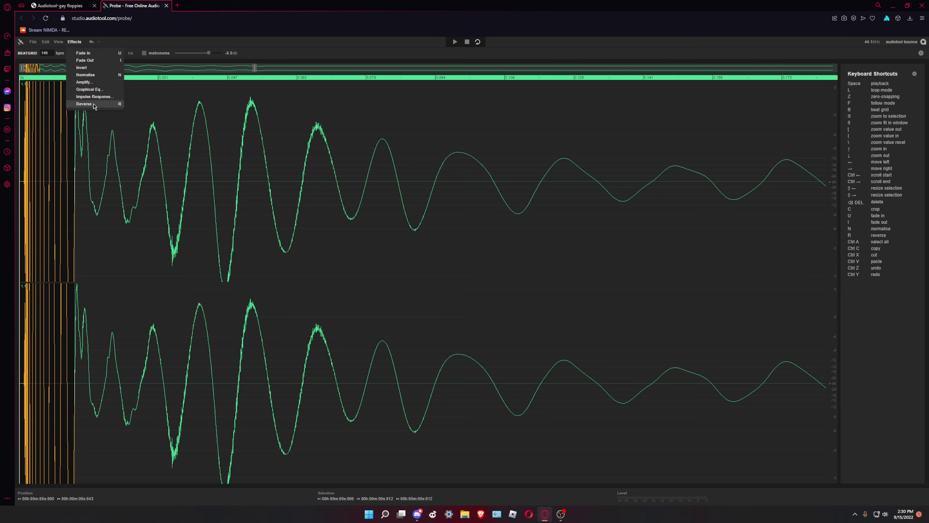
left_click(83, 82)
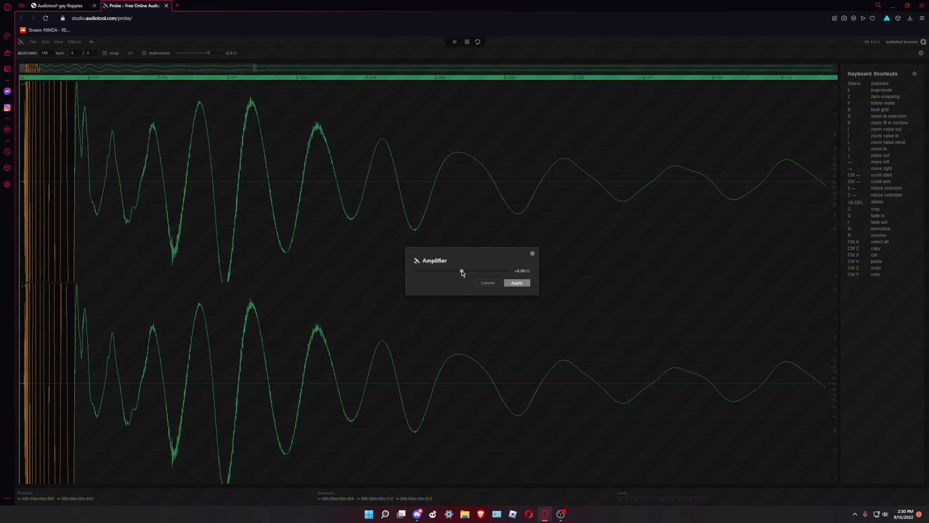
left_click(516, 283)
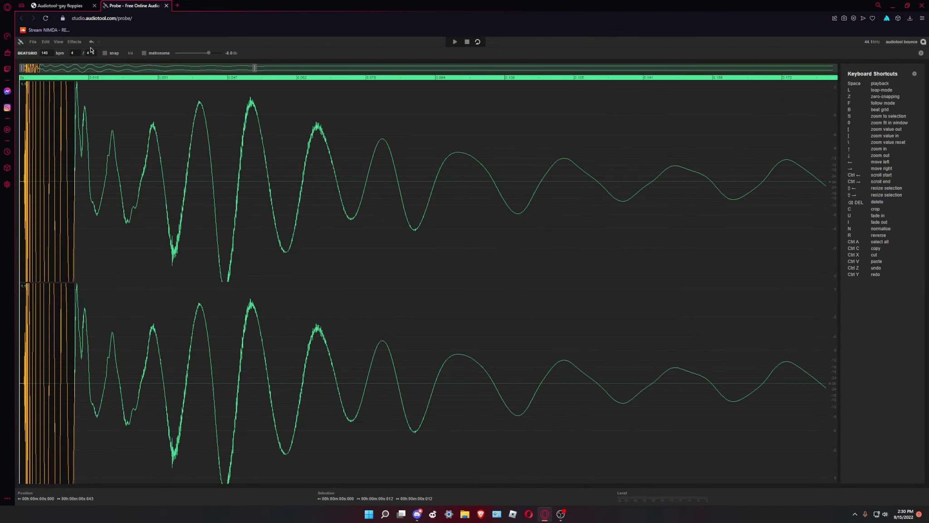
key("space")
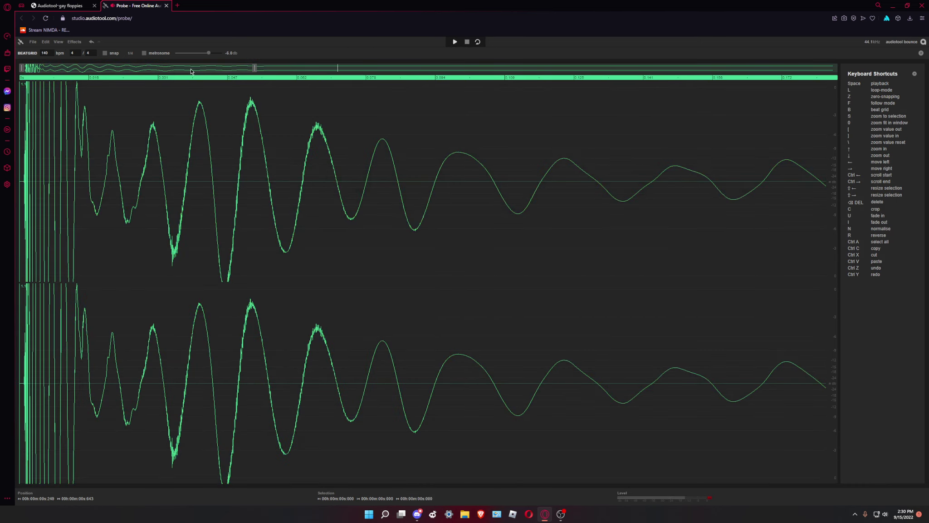
Attenuate the kick's first 0.012 s once more with Amplify and replay the sample several times
left_click_drag(75, 100, 6, 92)
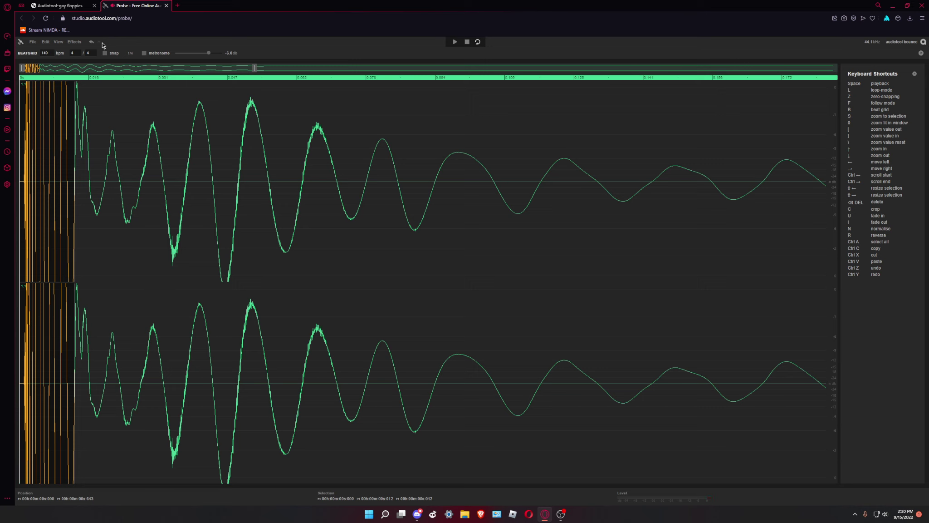
left_click(73, 43)
left_click(88, 84)
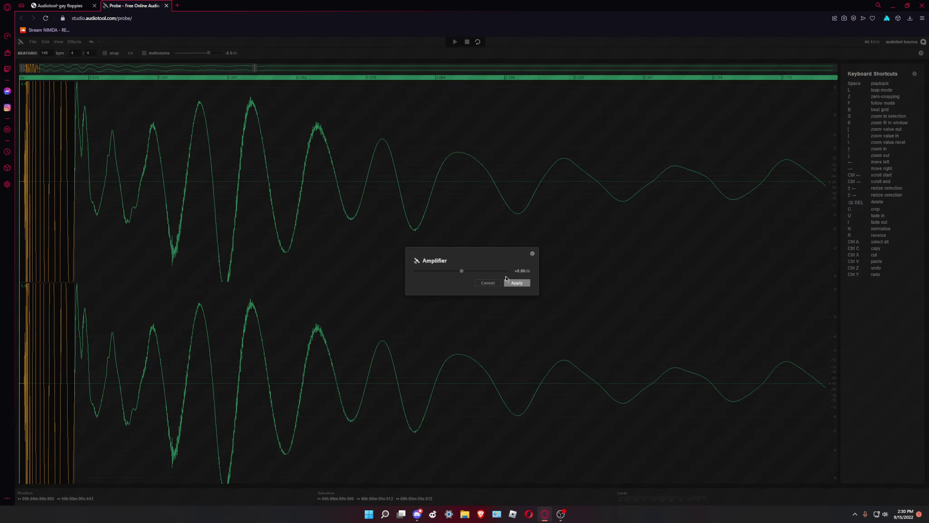
left_click(513, 283)
key("space")
key("space")
left_click(303, 114)
key("space")
key("space")
key("space")
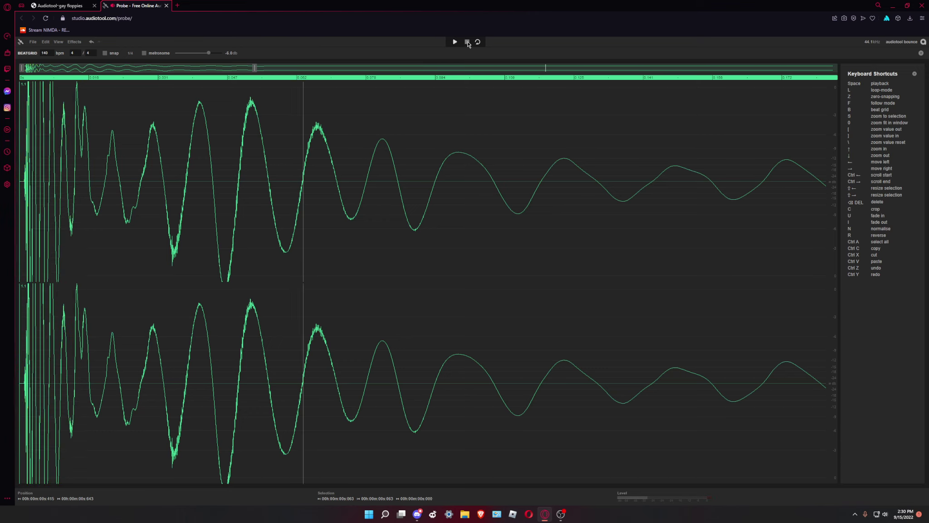
left_click(468, 42)
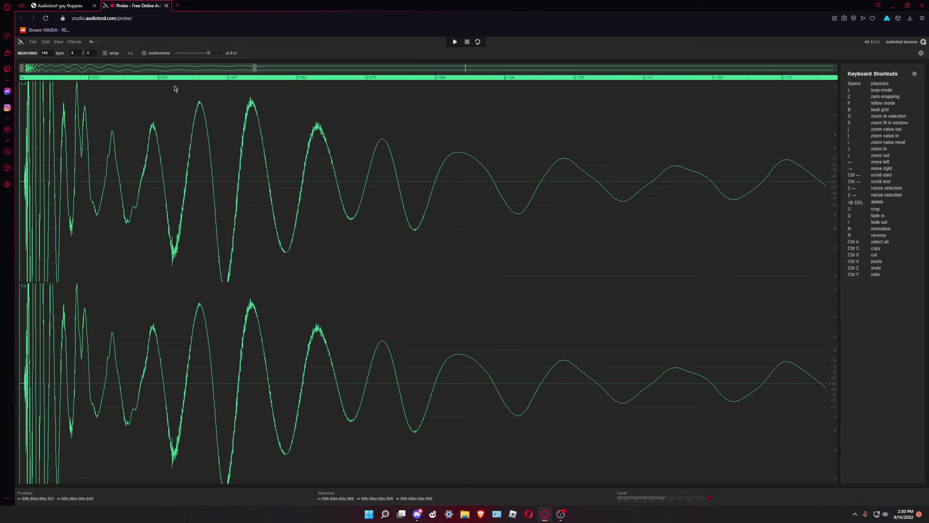
Try normalising the attenuated kick sample and undo the normalisation
left_click(74, 42)
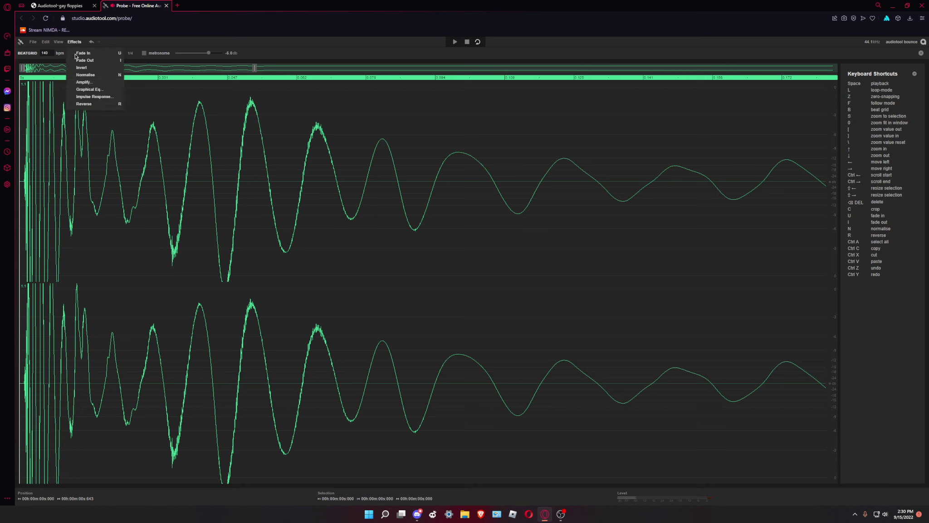
left_click(91, 77)
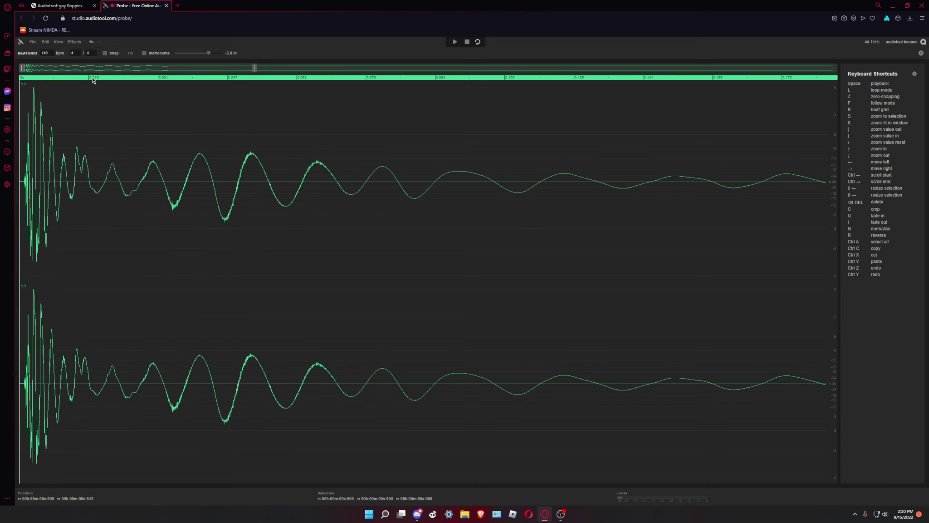
key("ctrl+z")
left_click_drag(59, 105, 1, 103)
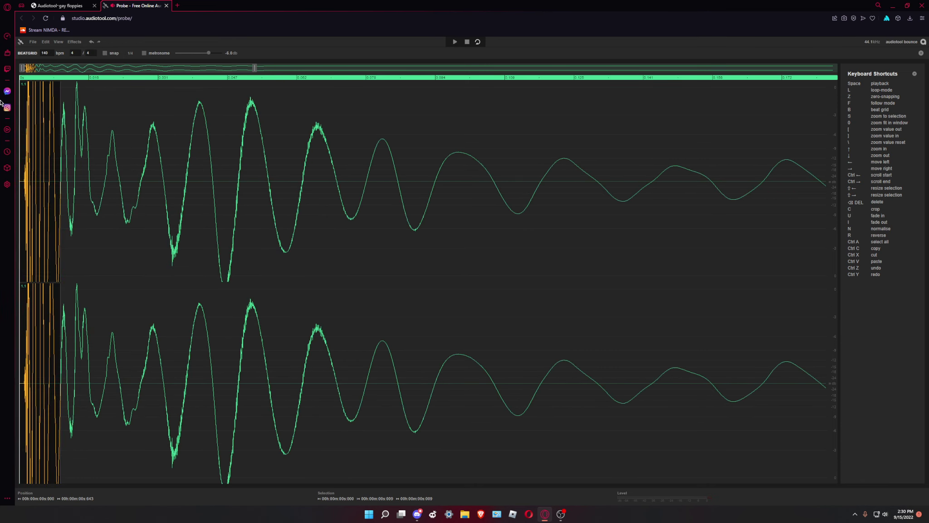
left_click(71, 41)
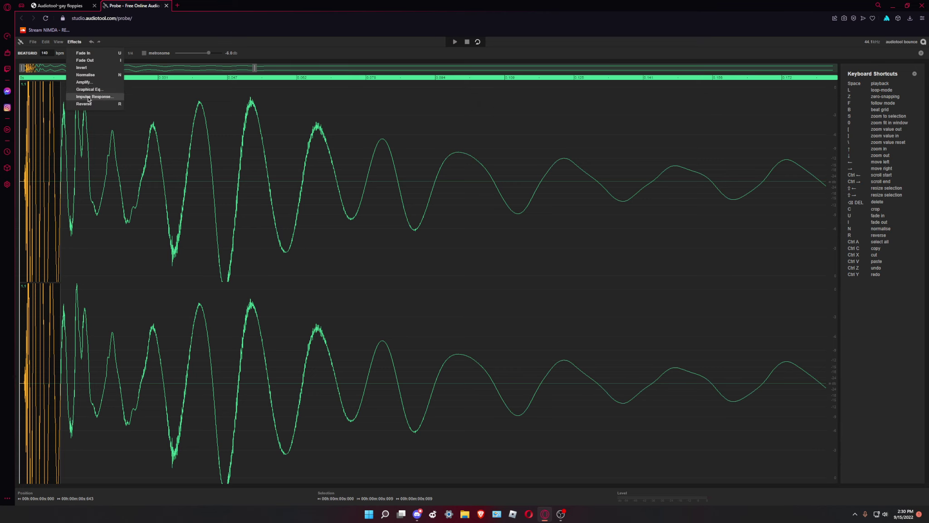
left_click(91, 83)
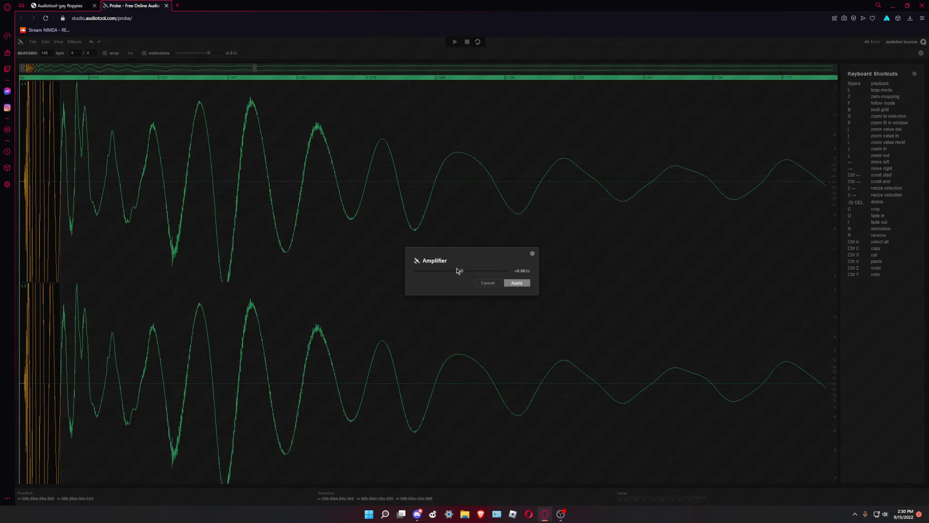
left_click(532, 254)
Try lowering the gain of the kick's attack from 0.001 to 0.008 s with Amplify, and undo it
scroll(70, 69, "up", 5)
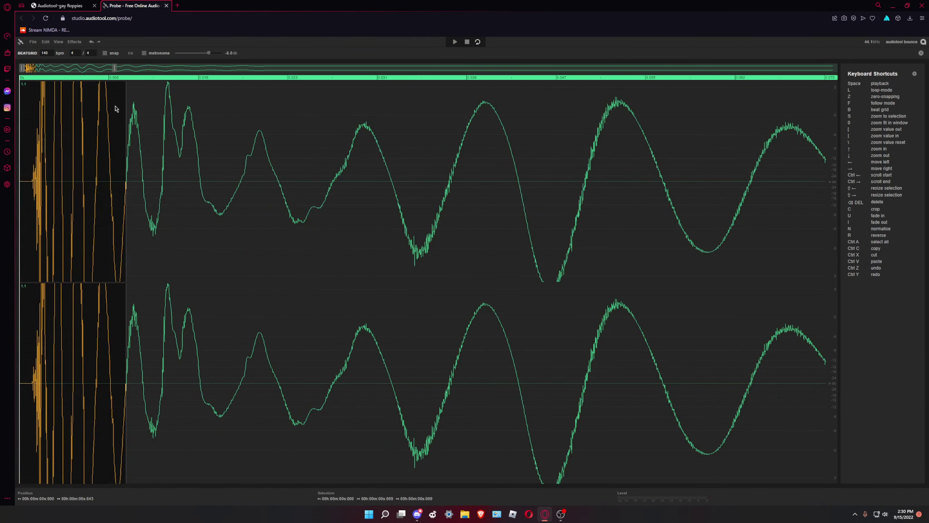
left_click(111, 112)
left_click_drag(40, 125, 120, 129)
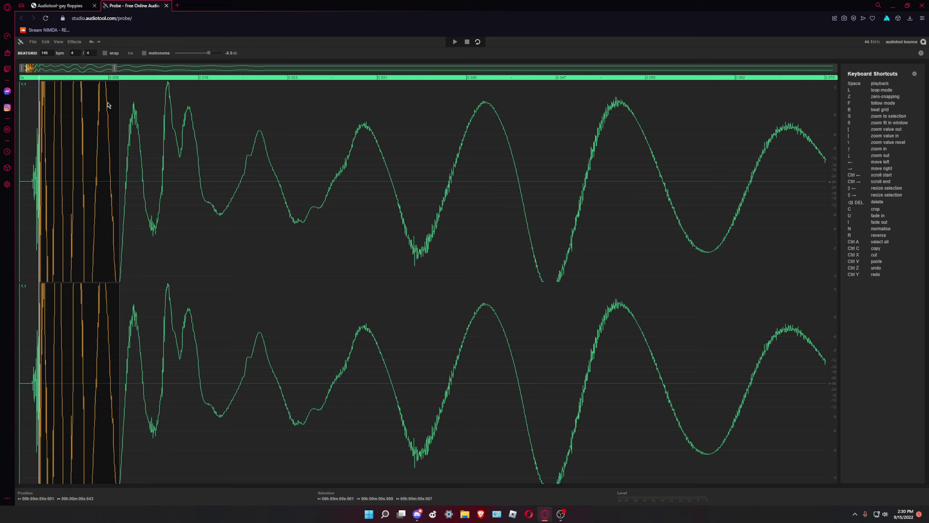
left_click(74, 42)
left_click(87, 87)
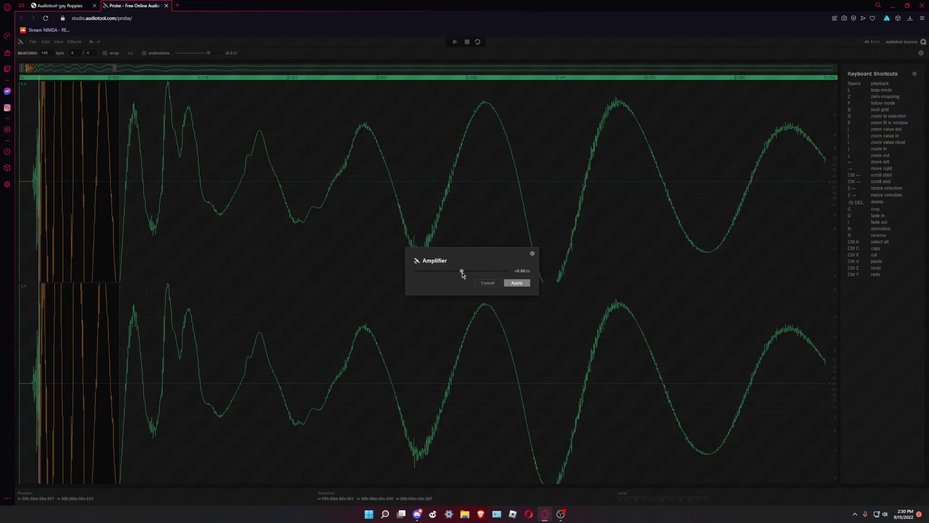
left_click(517, 283)
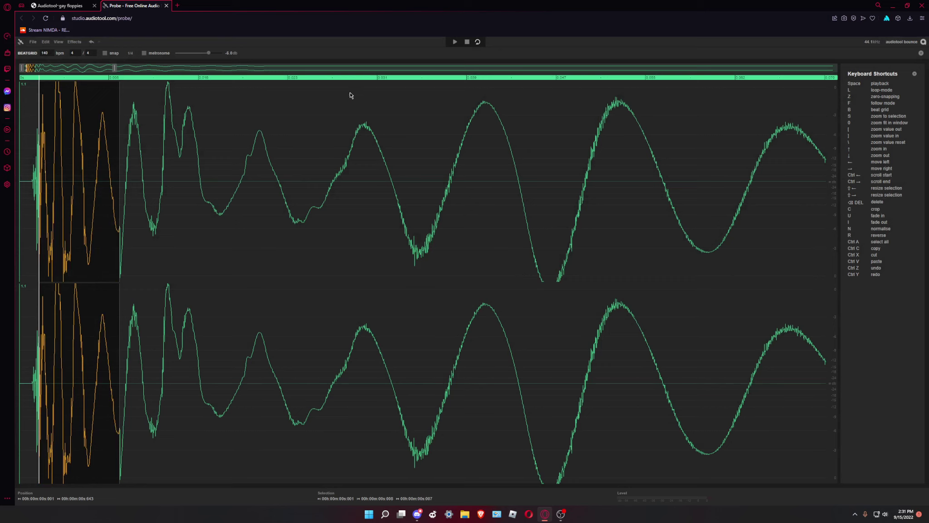
key("ctrl+z")
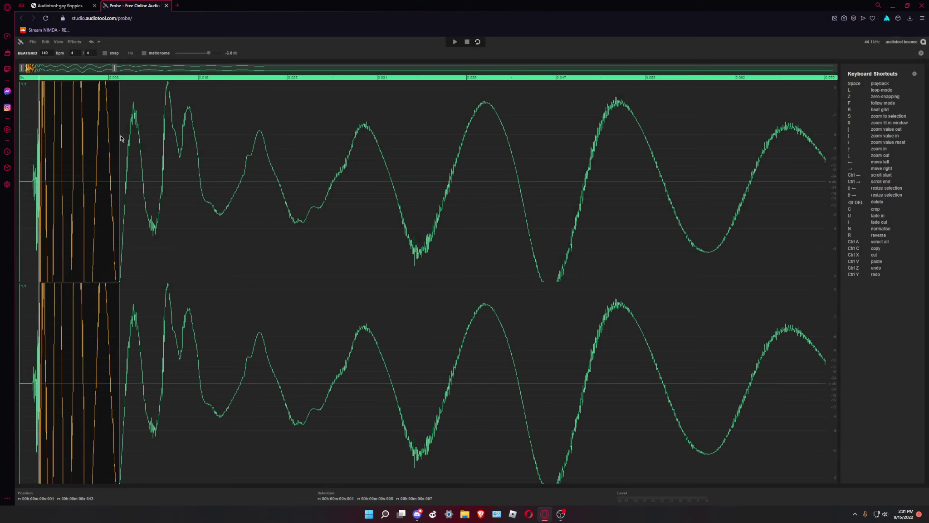
Lower the gain of the kick's first 0.009 s with Amplify and replay the whole sample
left_click_drag(127, 139, 1, 122)
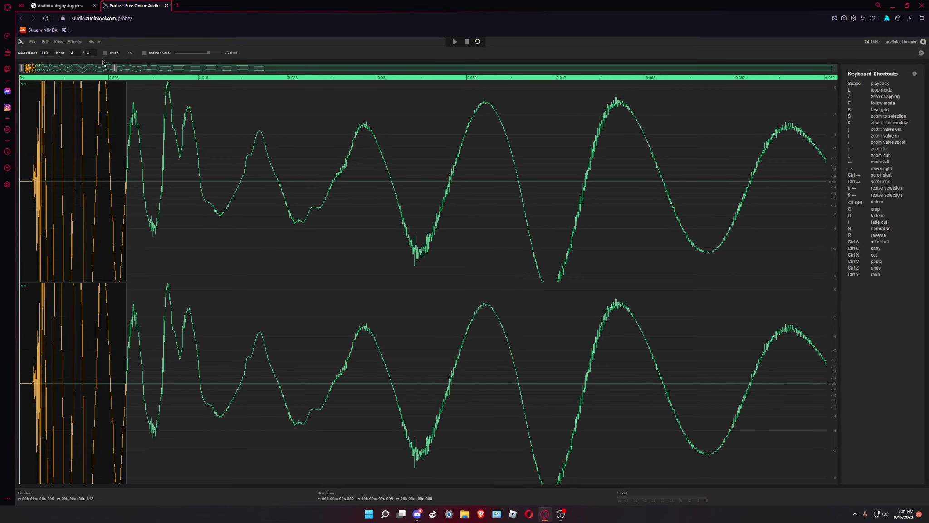
left_click(75, 42)
left_click(83, 82)
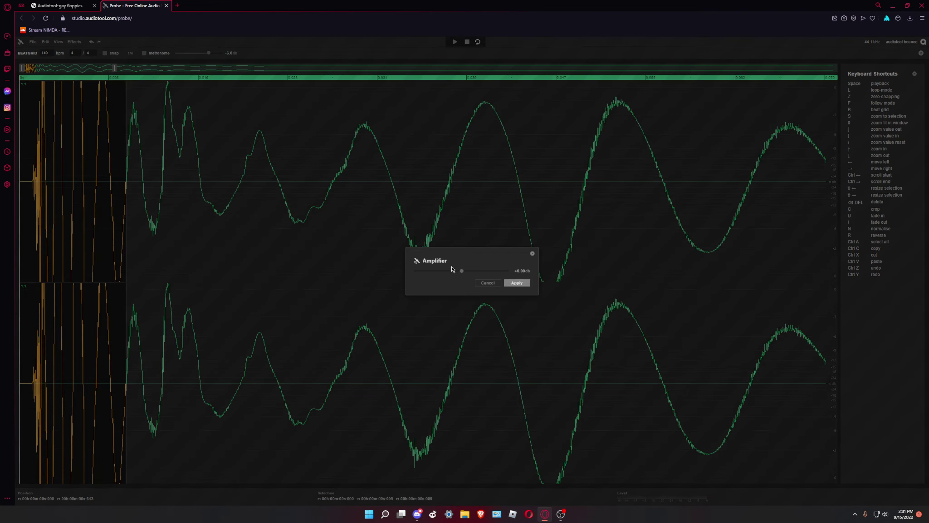
left_click(517, 282)
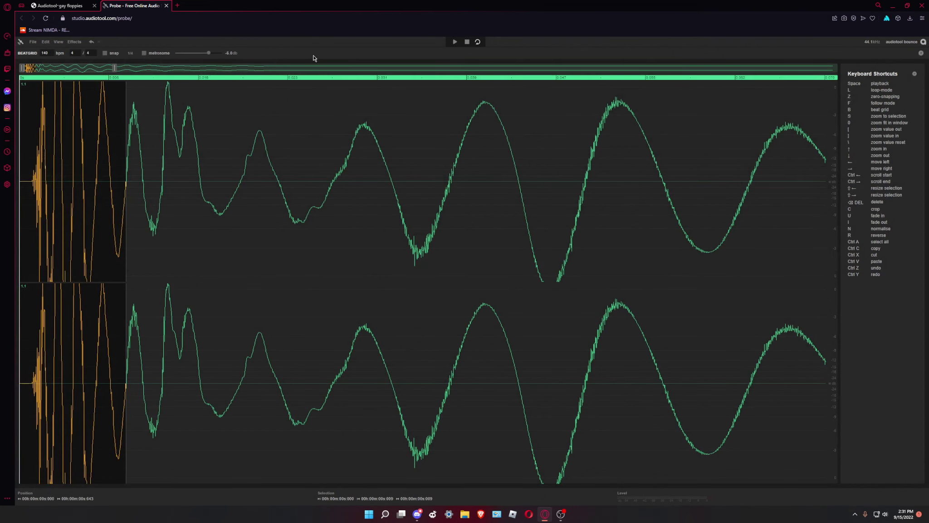
left_click(344, 141)
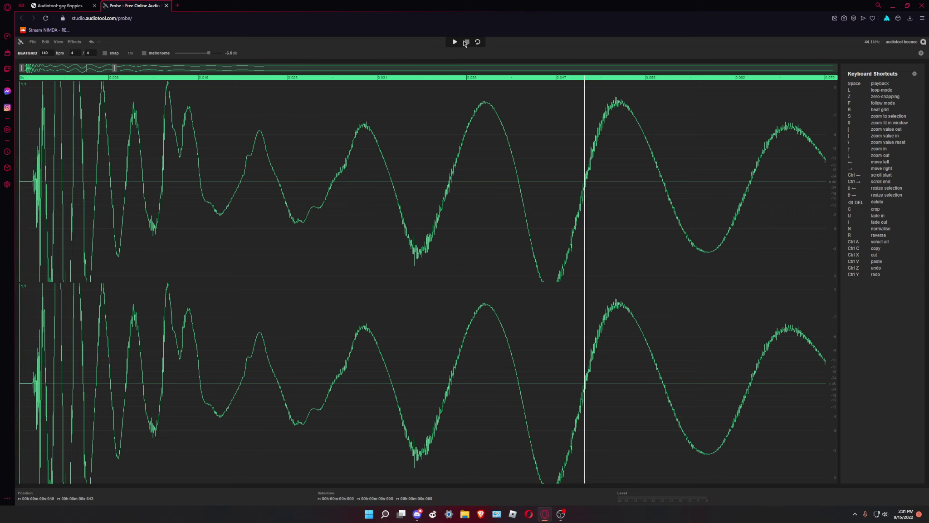
key("0")
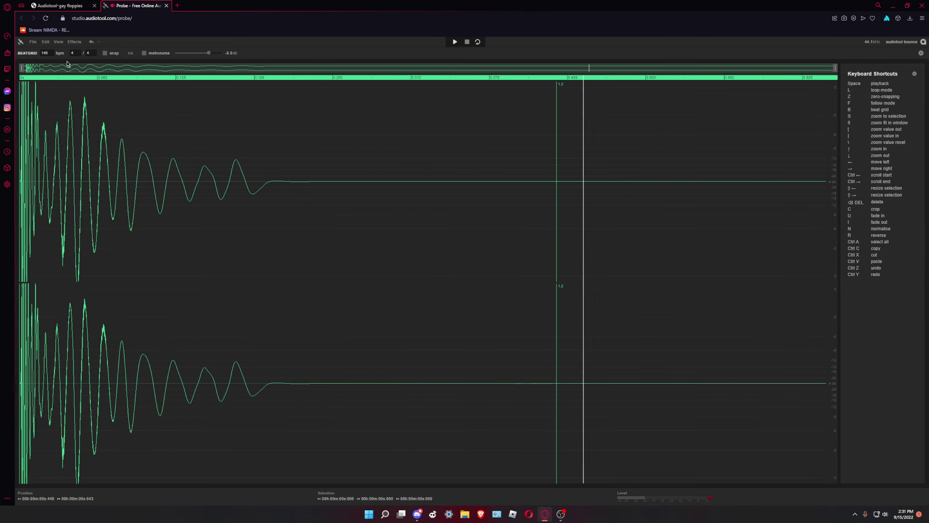
Try normalising the whole kick, boosting it heavily with Amplify and normalising it again
left_click(74, 42)
left_click(83, 75)
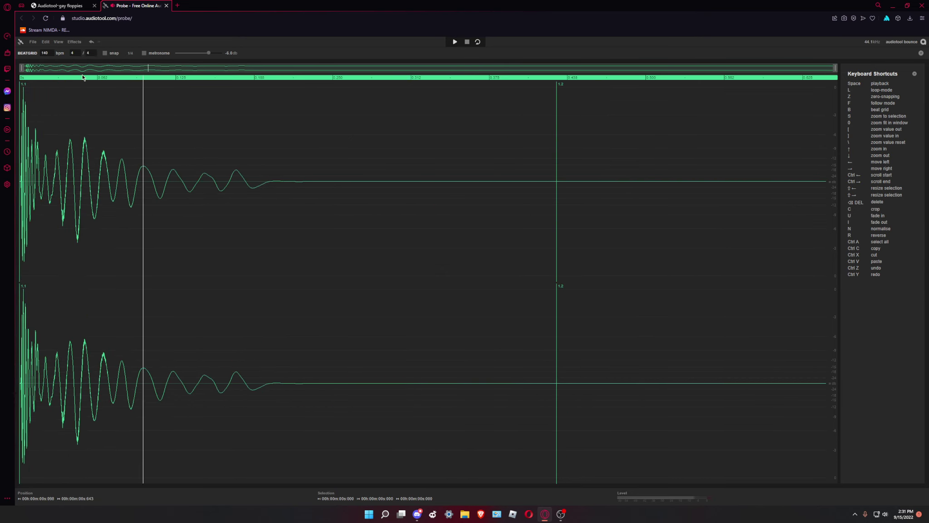
left_click(74, 42)
left_click(88, 82)
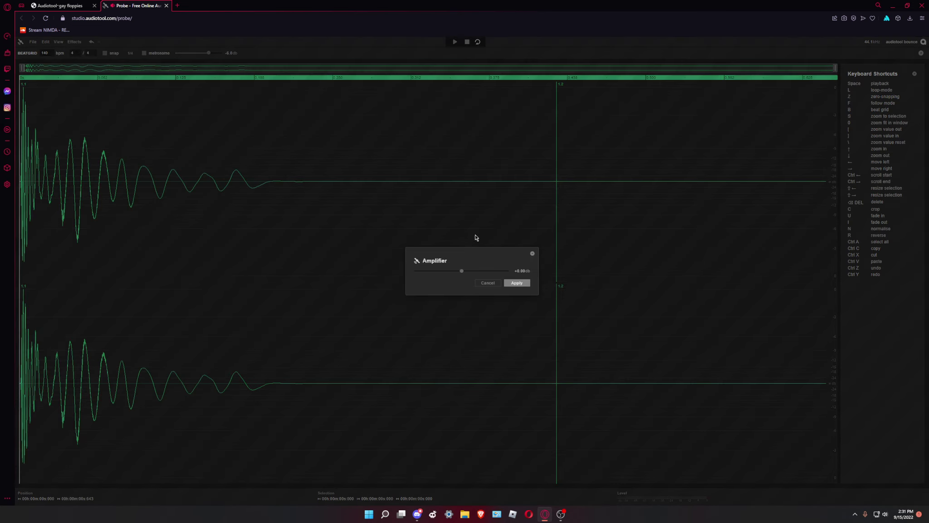
left_click(509, 284)
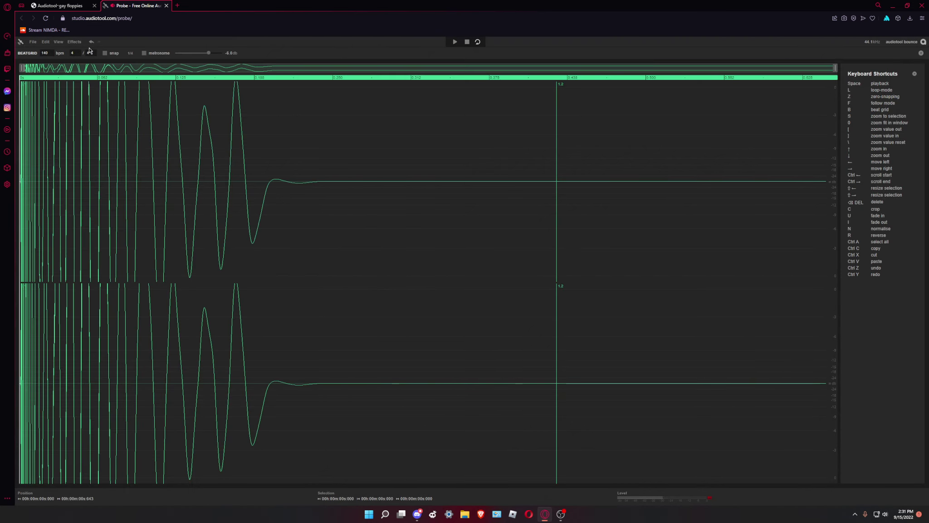
left_click(74, 41)
left_click(87, 76)
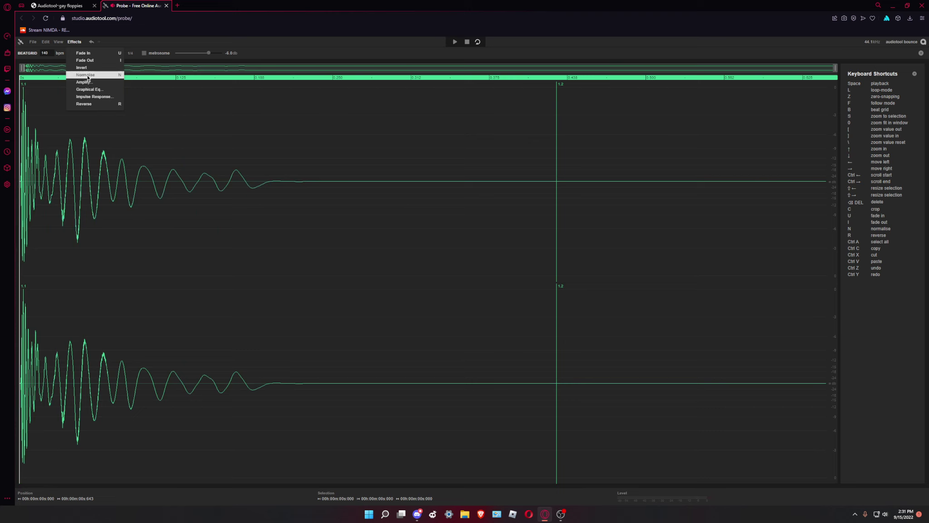
Replay the kick and undo the two normalisations and the boost between them
key("space")
key("space")
key("space")
key("space")
key("ctrl+z")
key("ctrl+z")
key("ctrl+z")
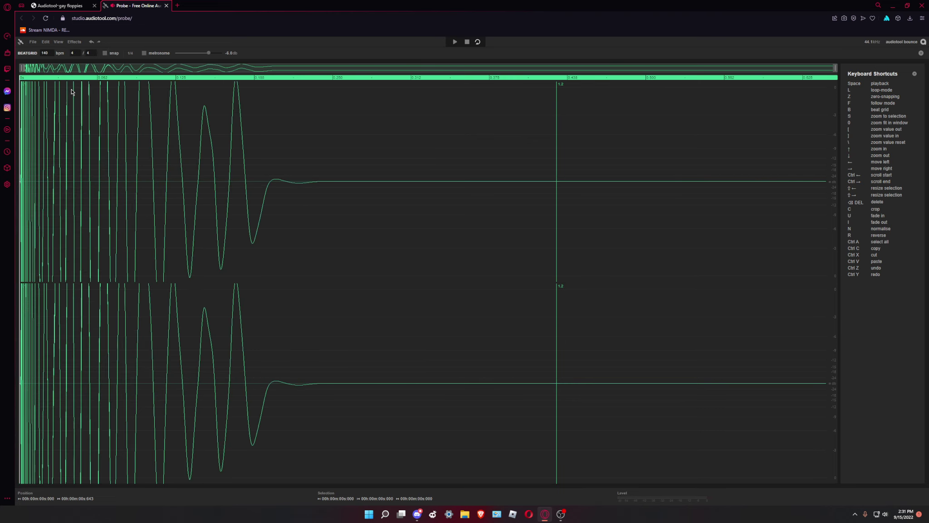
key("space")
left_click(80, 83)
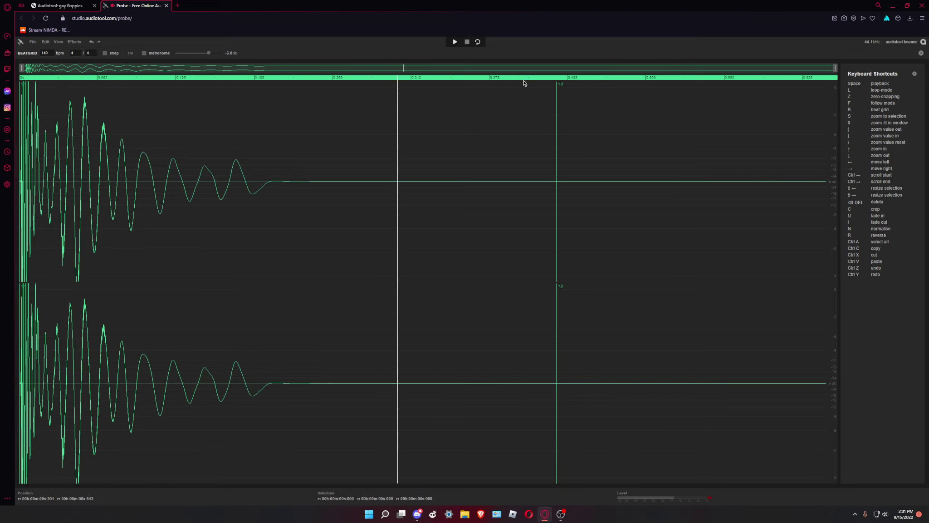
Replay the attenuated kick and examine its waveform from the attack through the decaying tail
key("space")
key("space")
scroll(68, 71, "up", 3)
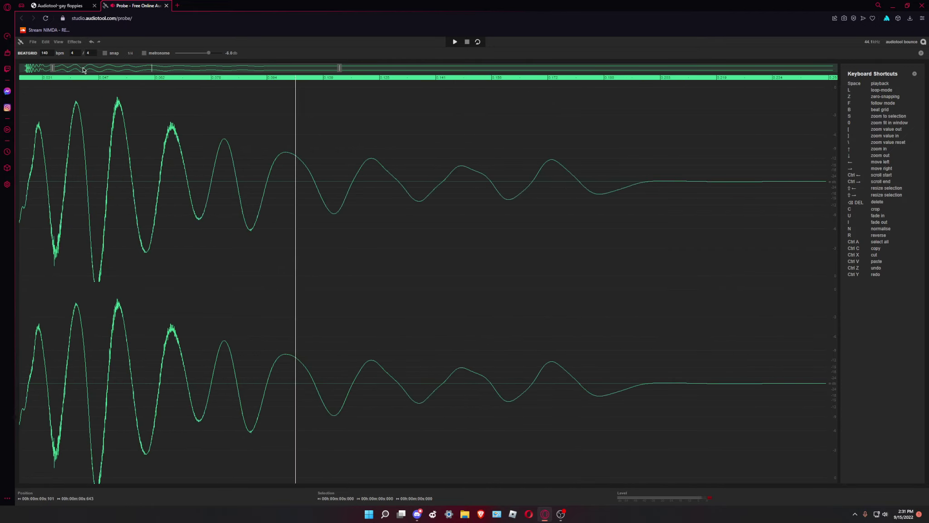
scroll(78, 68, "down", 1)
key("space")
scroll(78, 67, "down", 3)
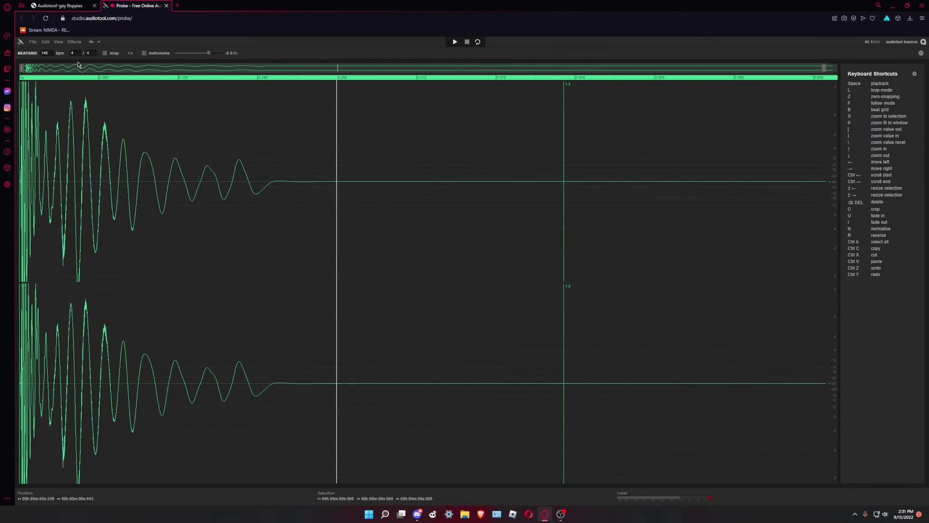
Shape the kick in Graphical EQ: -6.50 dB at 87 Hz, 5.65 dB at 117 Hz, 3.76 dB at 285 Hz and -5.02 dB at 3,478 Hz
left_click(74, 42)
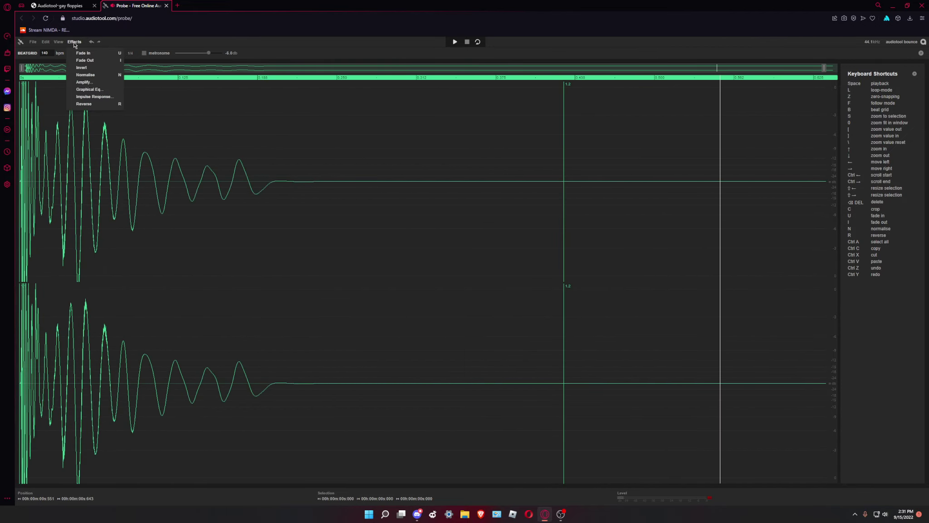
left_click(89, 89)
left_click_drag(506, 259, 422, 270)
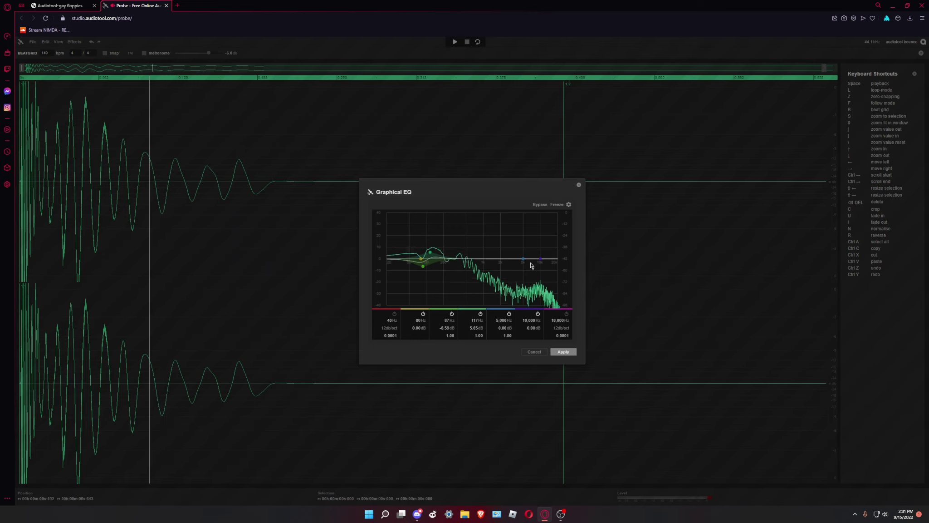
mouse_move(540, 259)
left_mouse_down()
mouse_move(526, 266)
mouse_move(483, 247)
left_mouse_up()
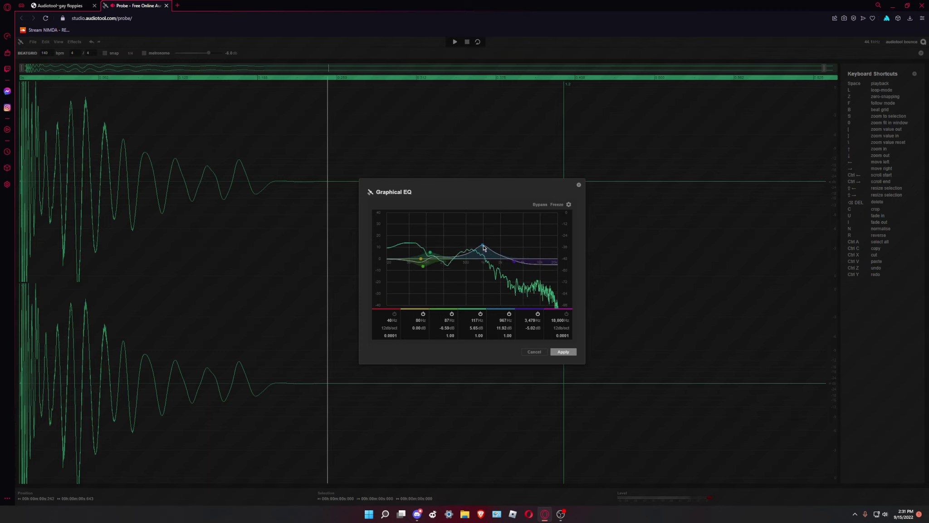
left_click_drag(463, 213, 454, 255)
Lower the system volume to 28 while the equalised kick plays
key("XF86AudioLowerVolume")
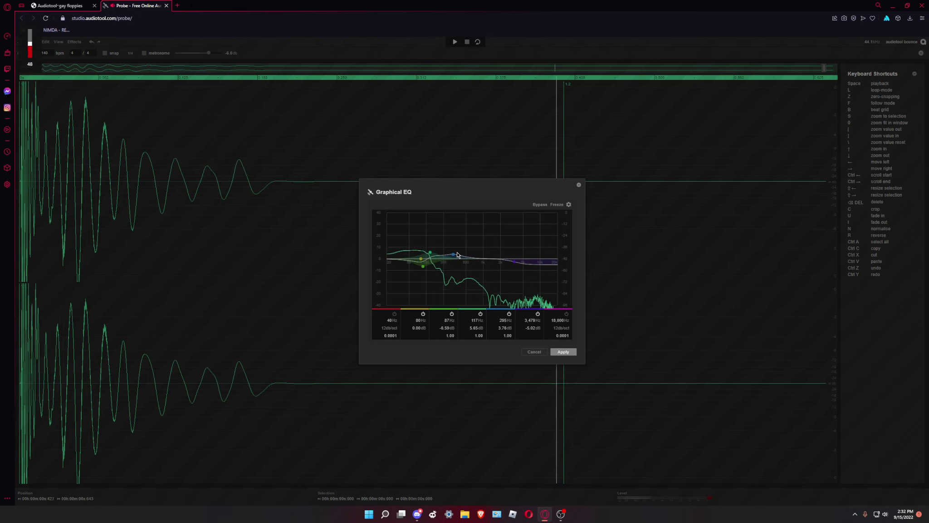
key("XF86AudioRaiseVolume")
key("XF86AudioRaiseVolume")
key("XF86AudioRaiseVolume")
key("XF86AudioRaiseVolume")
key("XF86AudioRaiseVolume")
key("XF86AudioRaiseVolume")
key("XF86AudioRaiseVolume")
key("XF86AudioRaiseVolume")
key("XF86AudioRaiseVolume")
key("XF86AudioRaiseVolume")
key("XF86AudioRaiseVolume")
key("XF86AudioRaiseVolume")
key("XF86AudioRaiseVolume")
key("XF86AudioRaiseVolume")
key("XF86AudioRaiseVolume")
key("XF86AudioRaiseVolume")
key("XF86AudioRaiseVolume")
key("XF86AudioRaiseVolume")
key("XF86AudioRaiseVolume")
key("XF86AudioRaiseVolume")
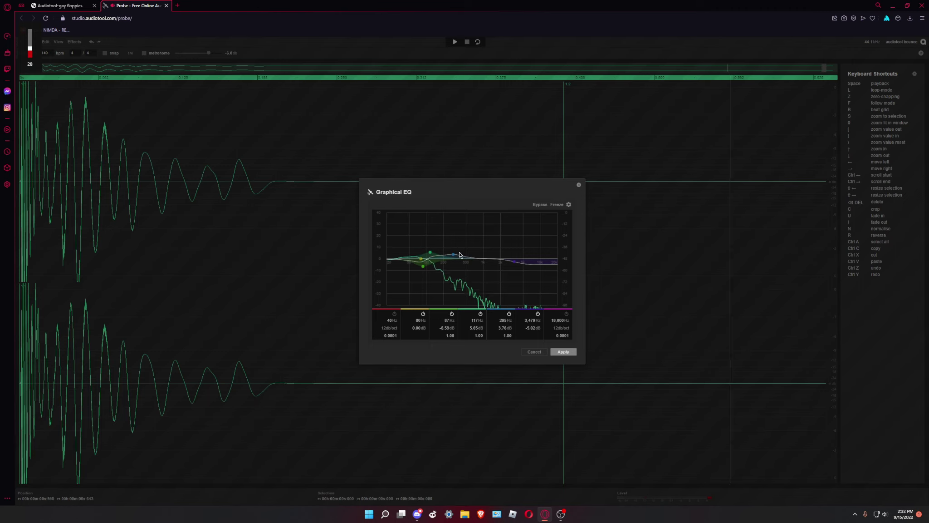
Move the 285 Hz EQ band to 322 Hz at -1.88 dB and apply the EQ to the kick
left_click_drag(454, 257, 456, 263)
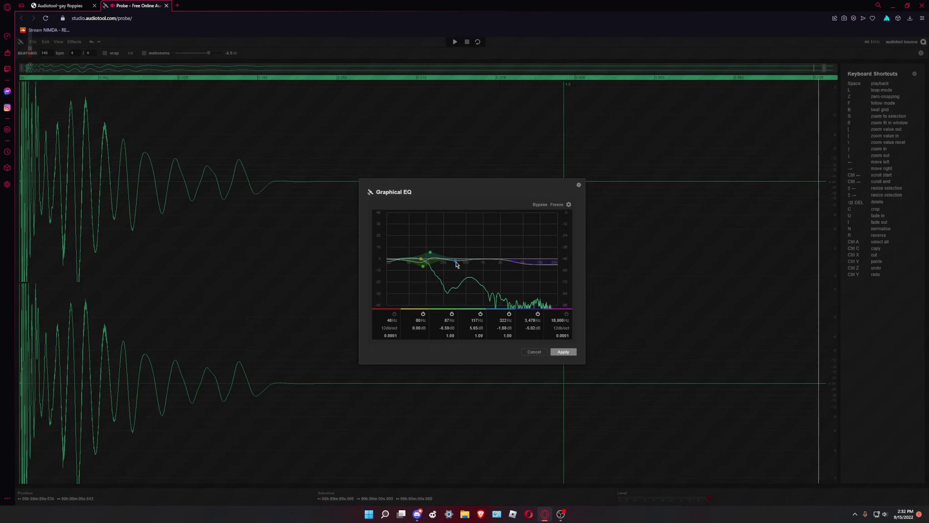
left_click(566, 354)
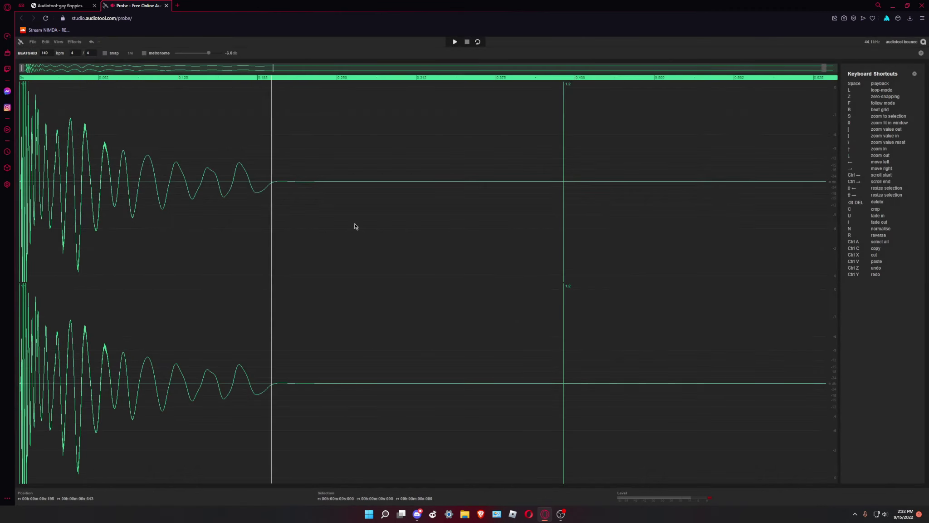
Lower the gain of the whole equalised kick with Amplify
left_click(74, 41)
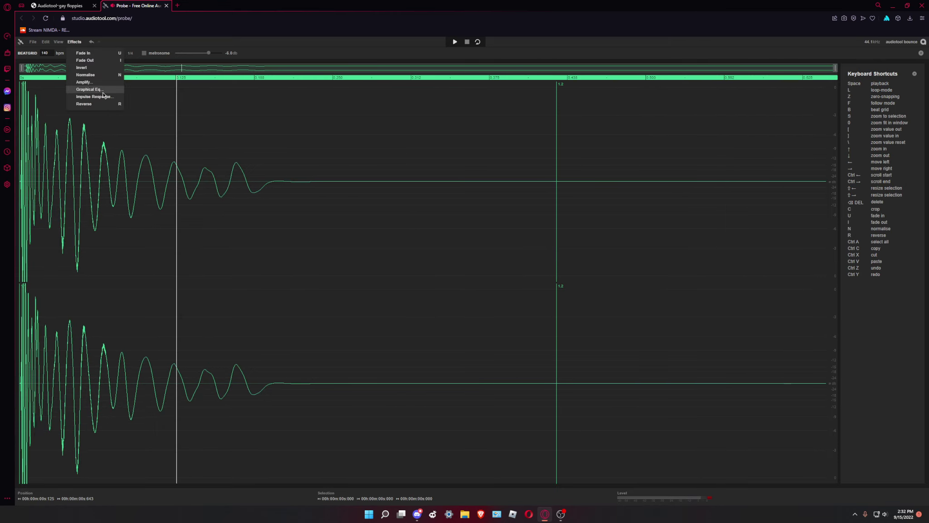
left_click(87, 82)
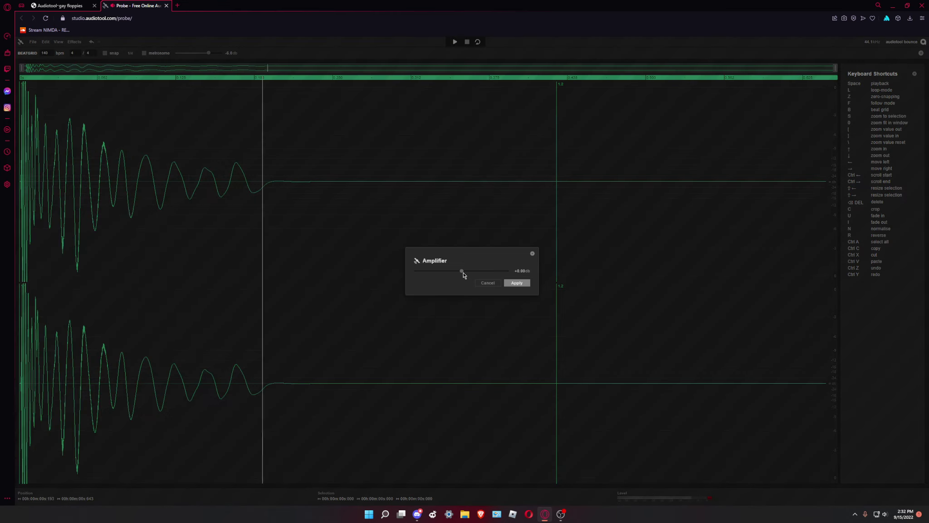
left_click(516, 283)
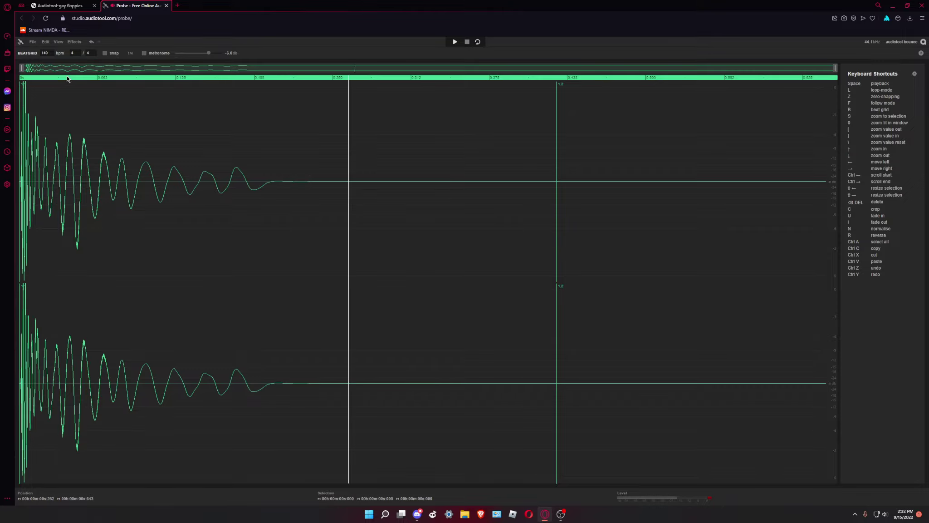
Attenuate the two loud peaks between 0.002 and 0.005 s with Amplify and listen to the result
left_click_drag(835, 68, 50, 54)
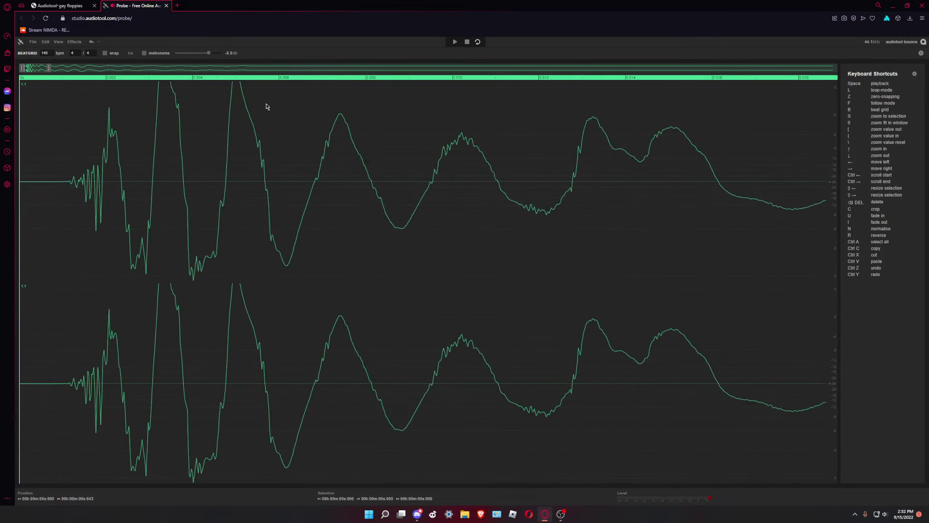
left_click_drag(266, 106, 138, 100)
left_click(74, 41)
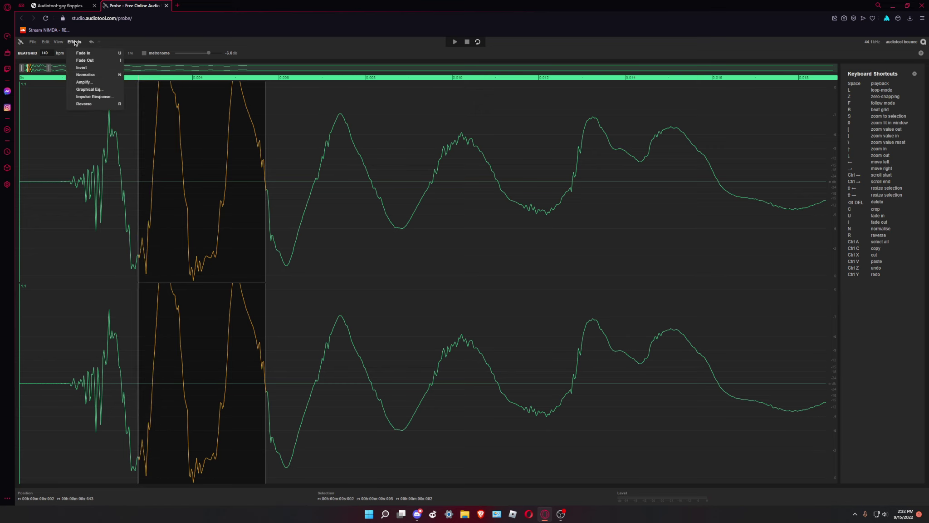
left_click(83, 83)
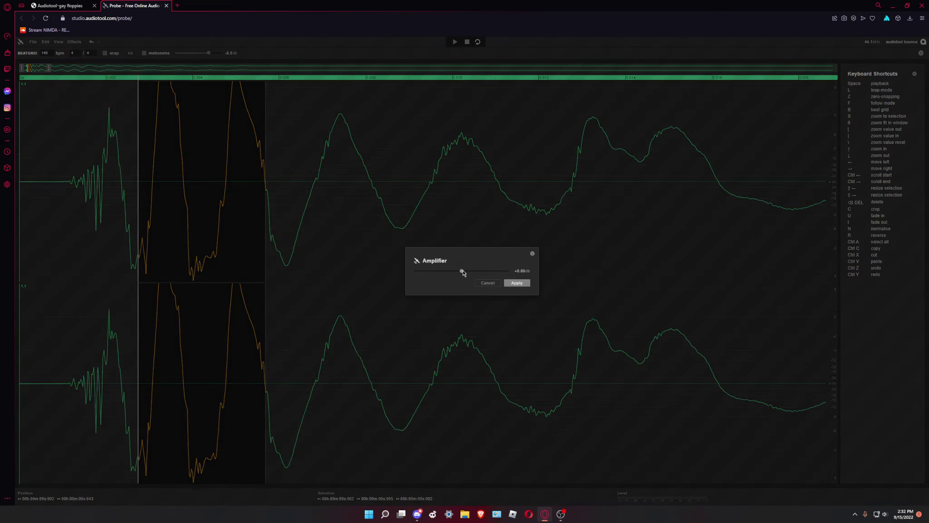
left_click(517, 282)
key("space")
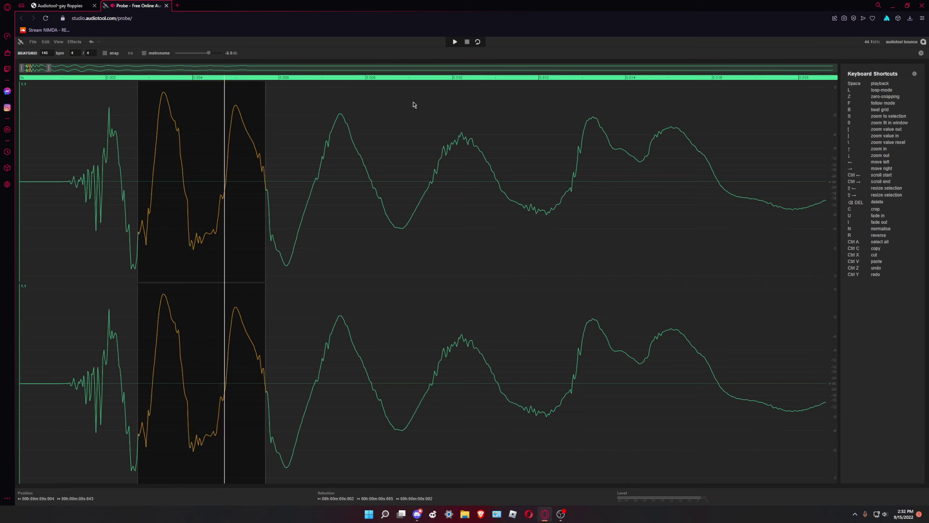
left_click(467, 42)
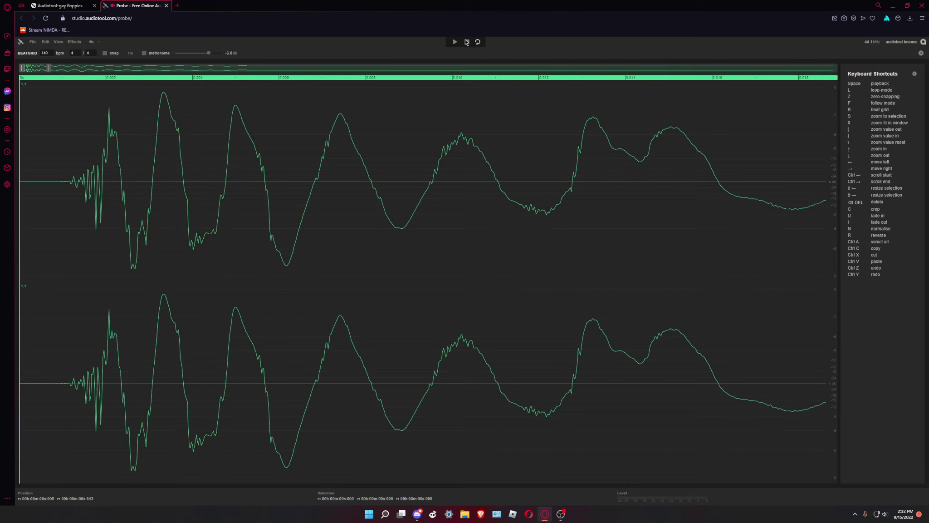
Normalise the whole kick sample and adjust the system volume while it plays
double_click(38, 68)
left_click(75, 43)
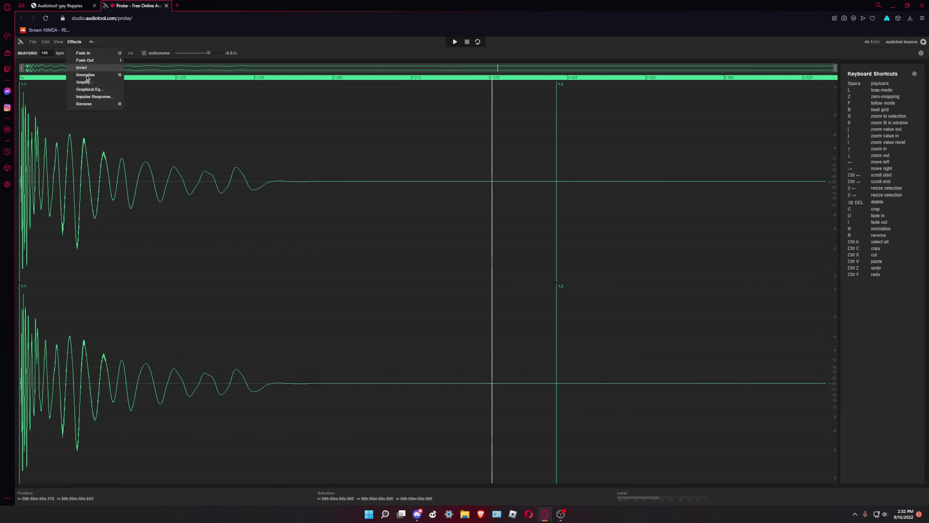
left_click(85, 76)
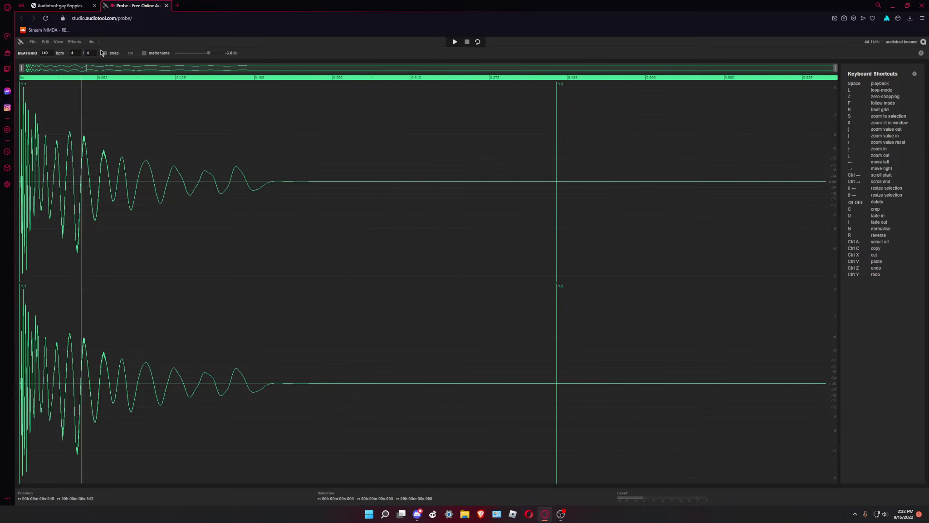
key("XF86AudioRaiseVolume")
key("XF86AudioRaiseVolume")
key("XF86AudioRaiseVolume")
key("XF86AudioRaiseVolume")
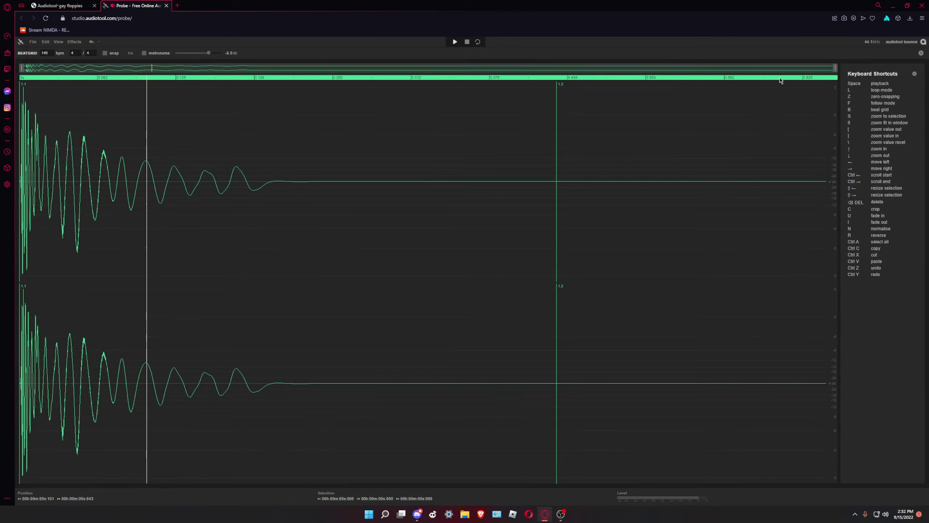
Delete the silent end of the sample from 0.422 s onward and replay the kick
left_click_drag(549, 179, 928, 207)
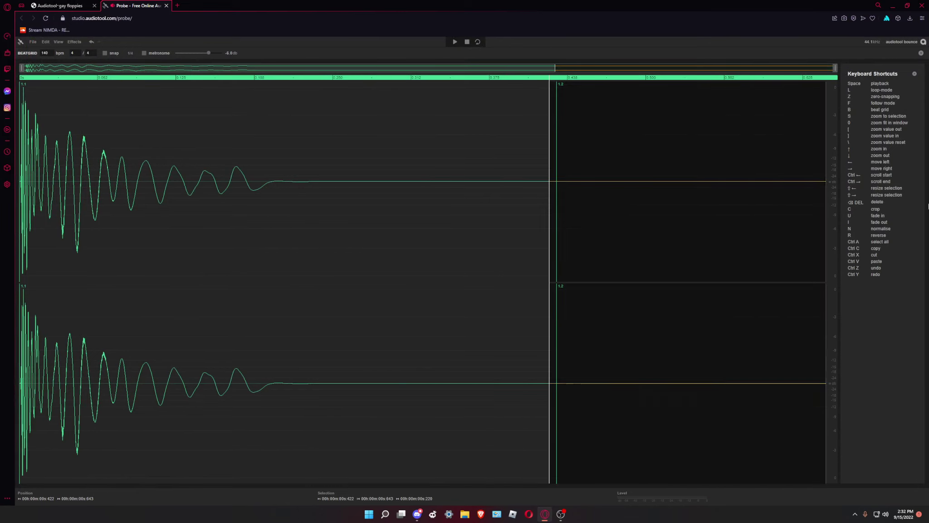
key("Delete")
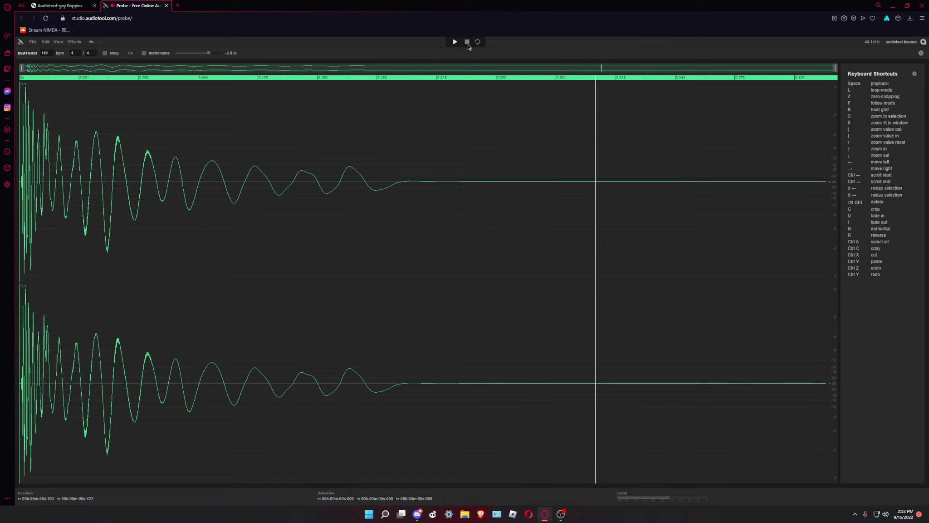
key("space")
Attenuate the first 0.015 s of the kick with Amplify and play back the result
left_click_drag(50, 139, 8, 115)
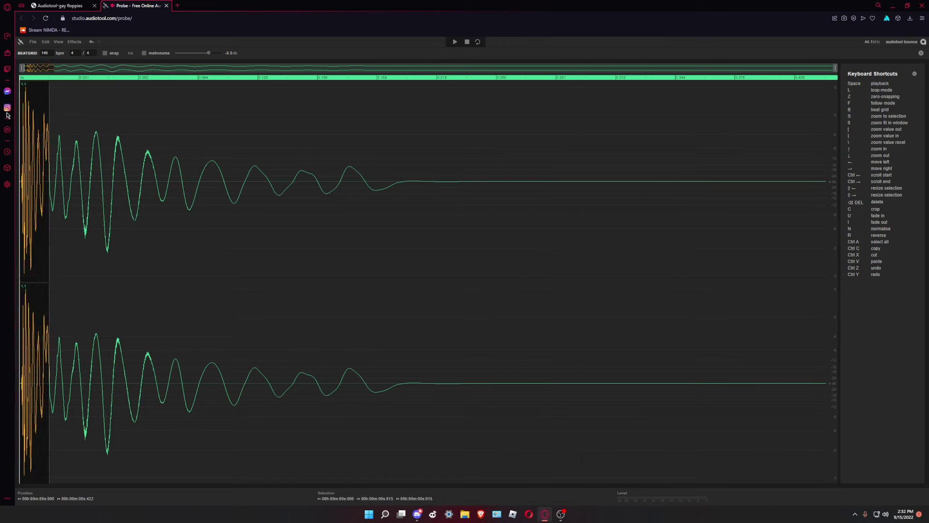
left_click(76, 43)
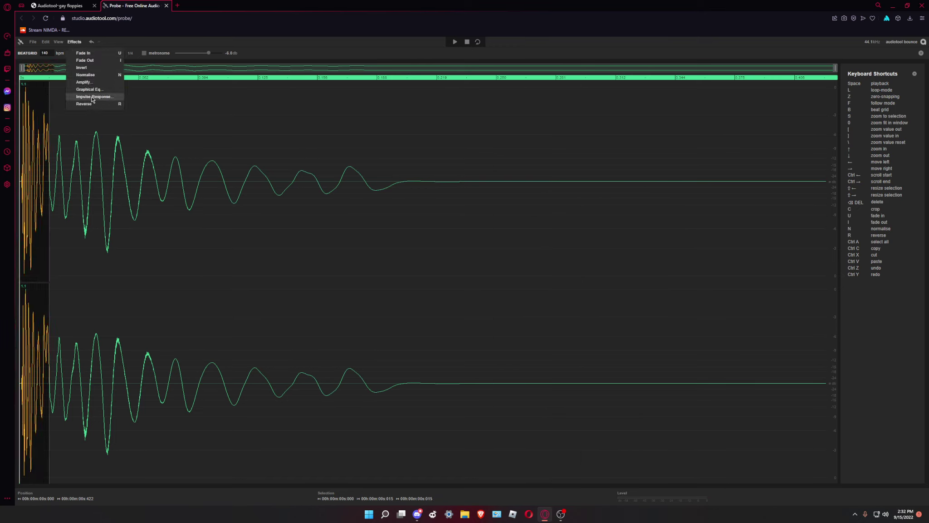
left_click(84, 82)
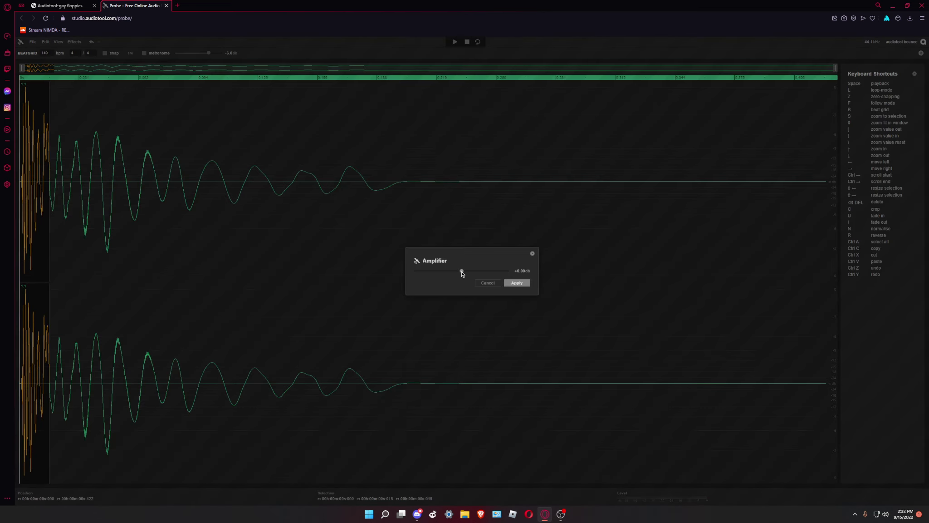
left_click(511, 284)
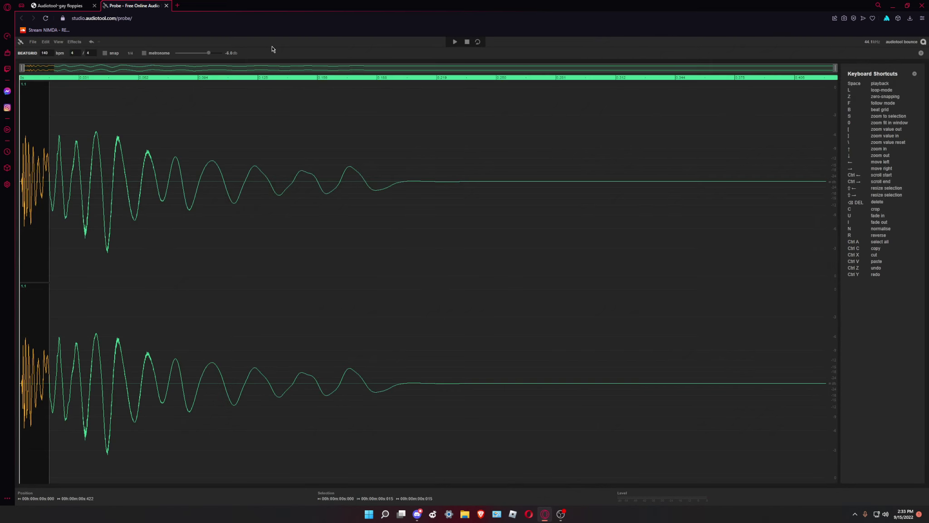
left_click(293, 93)
key("space")
left_click(470, 44)
key("space")
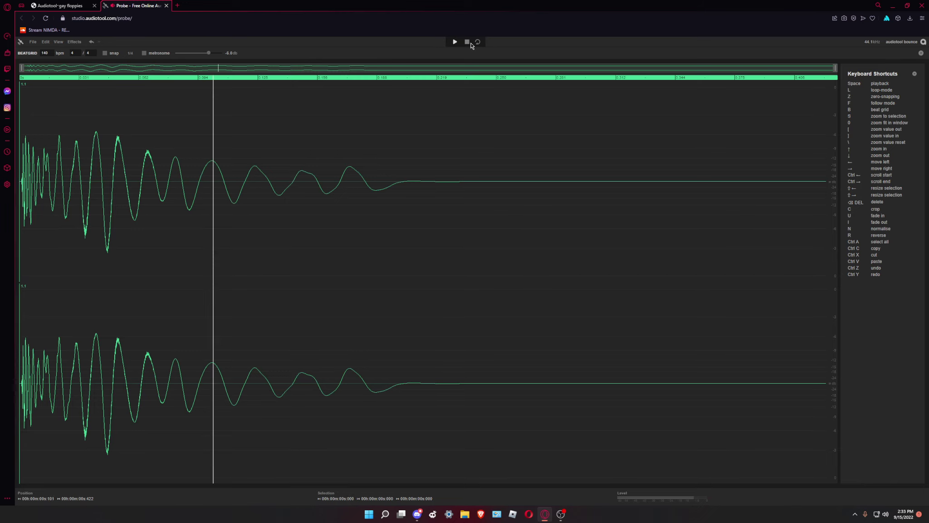
left_click(73, 42)
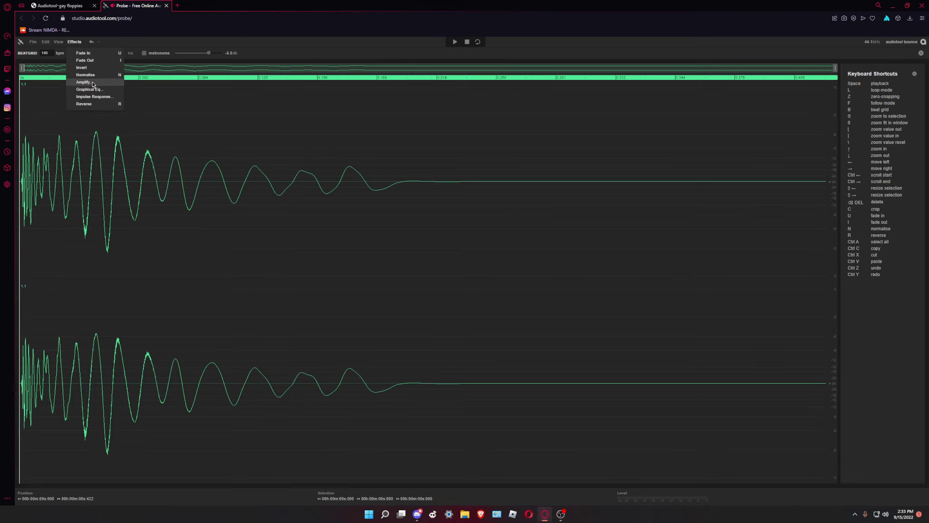
left_click(93, 83)
left_click(532, 254)
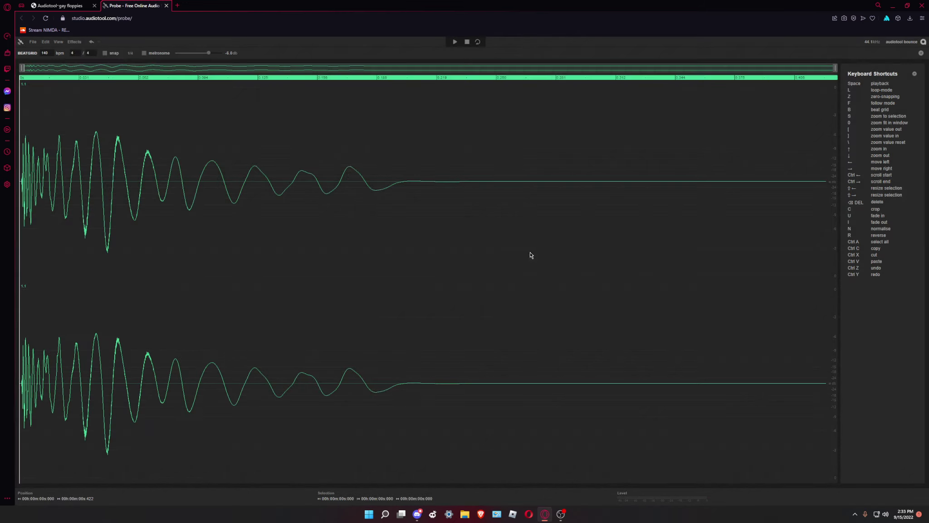
Normalise the whole kick and delete its silent end from 0.375 s onward
left_click(74, 42)
left_click(99, 76)
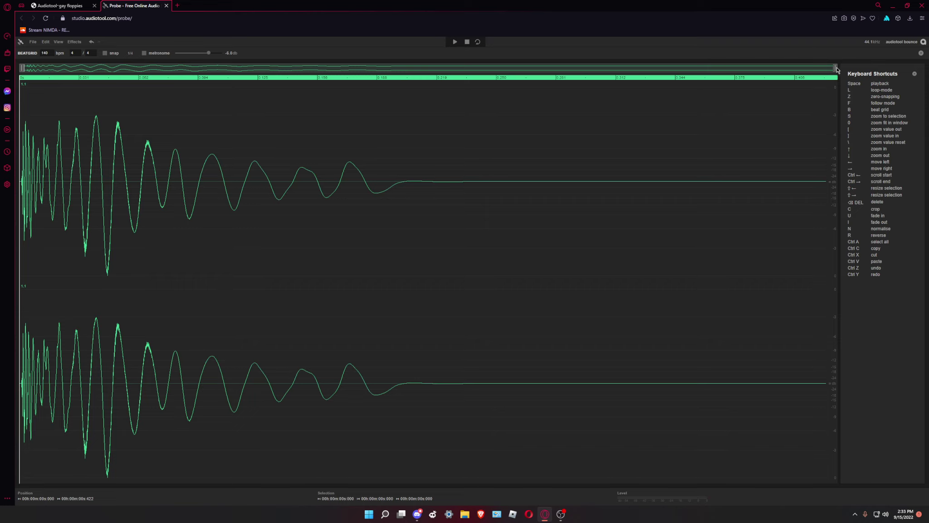
left_click_drag(736, 181, 817, 195)
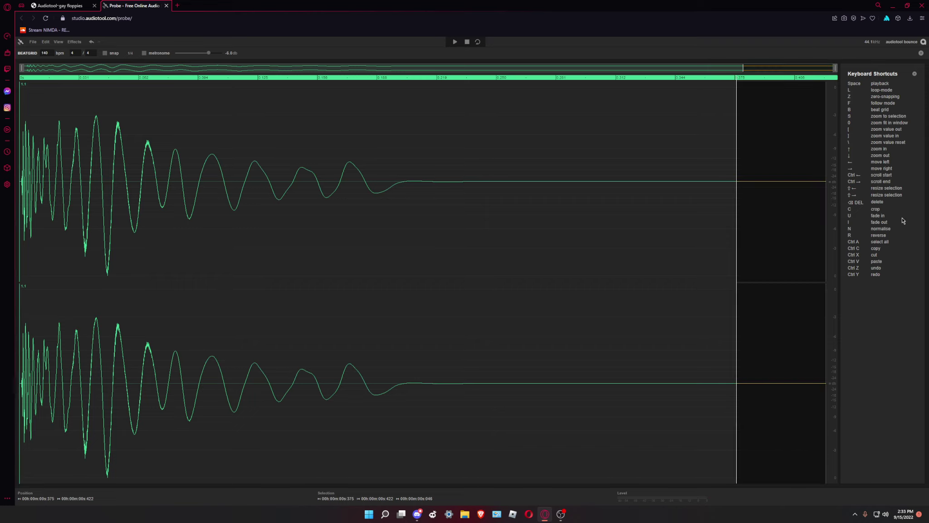
key("Delete")
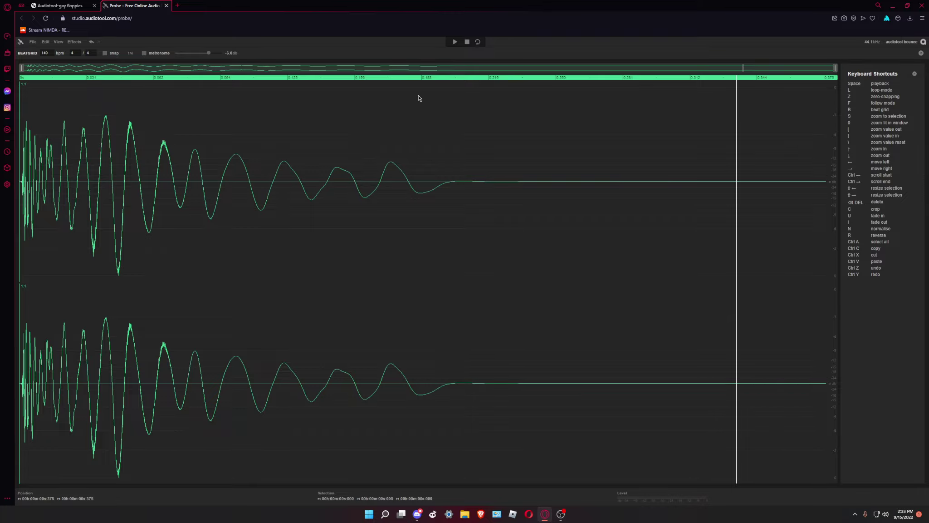
Select the entire trimmed sample and normalise it again
left_click_drag(837, 67, 132, 68)
key("ctrl+a")
key("ctrl+Right")
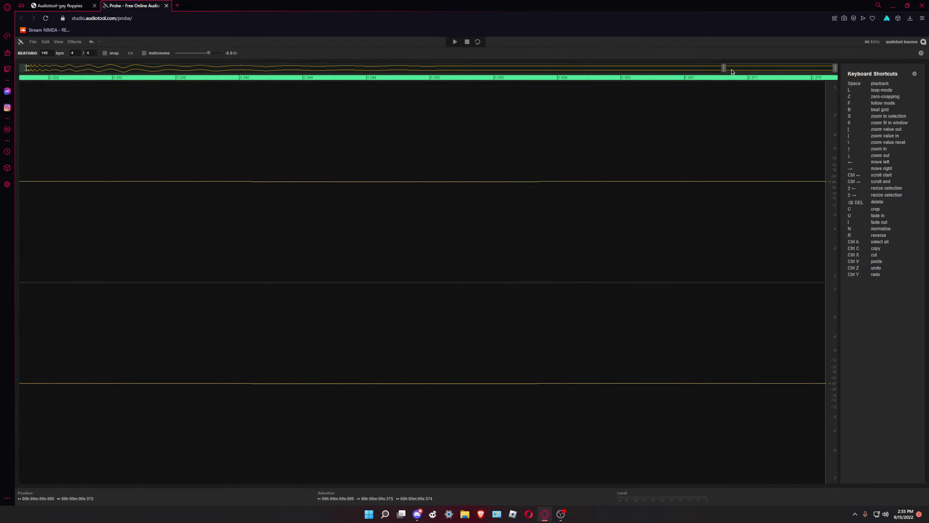
key("0")
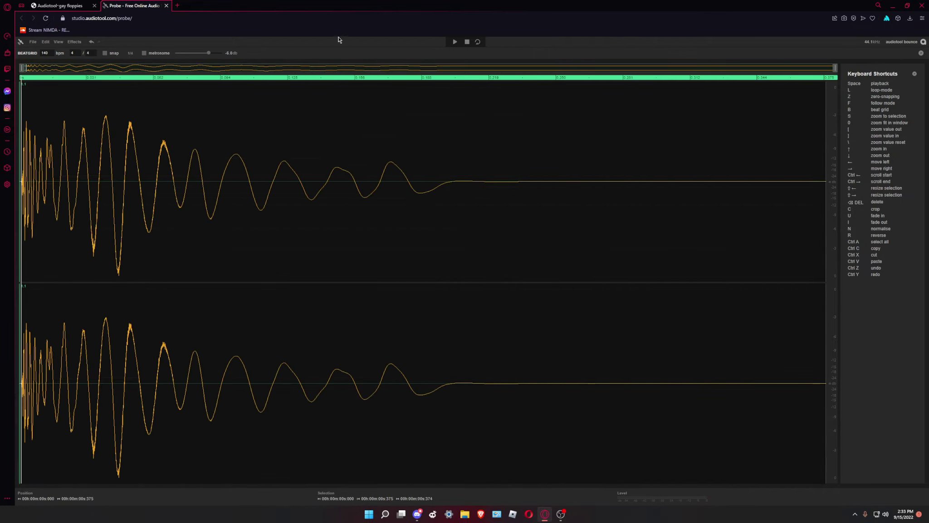
left_click(77, 43)
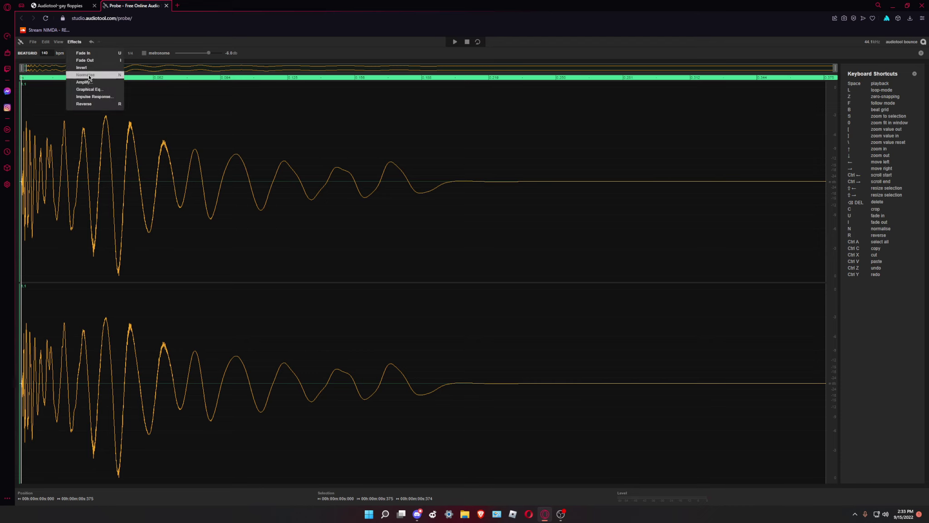
left_click(89, 76)
left_click(39, 107)
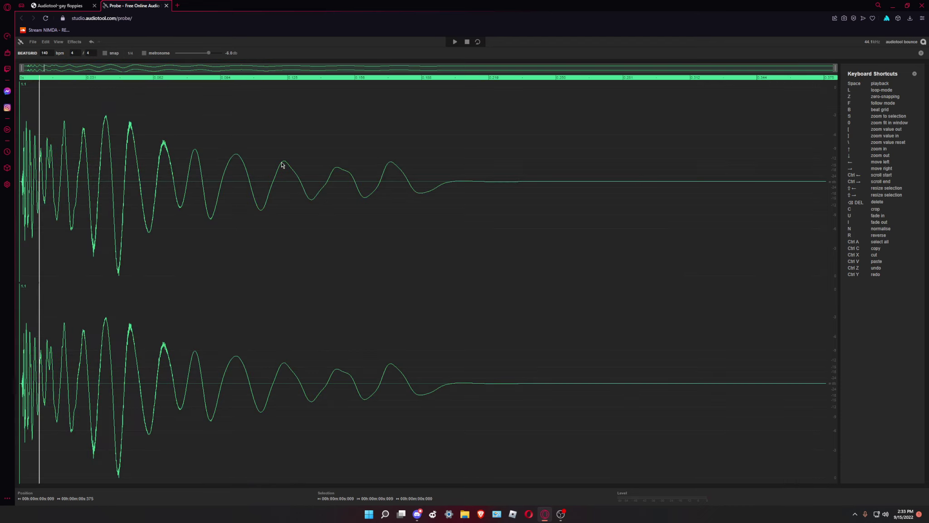
Normalise the section between 0.010 and 0.243 s and listen to the kick
left_click_drag(541, 150, 42, 143)
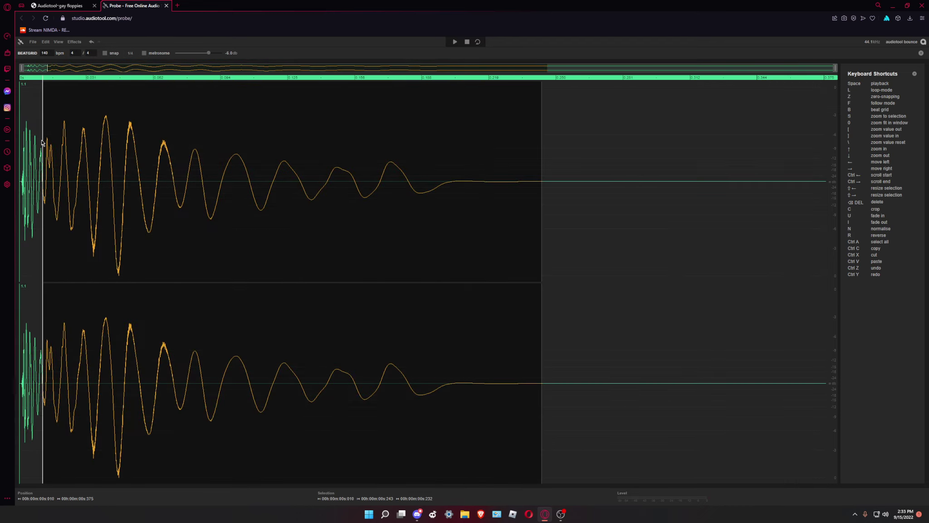
left_click(75, 42)
left_click(89, 78)
left_click(77, 79)
left_click(466, 43)
key("space")
key("space")
key("space")
Normalise only the first 0.019 s of the kick and play the sample
left_click_drag(60, 131, 20, 131)
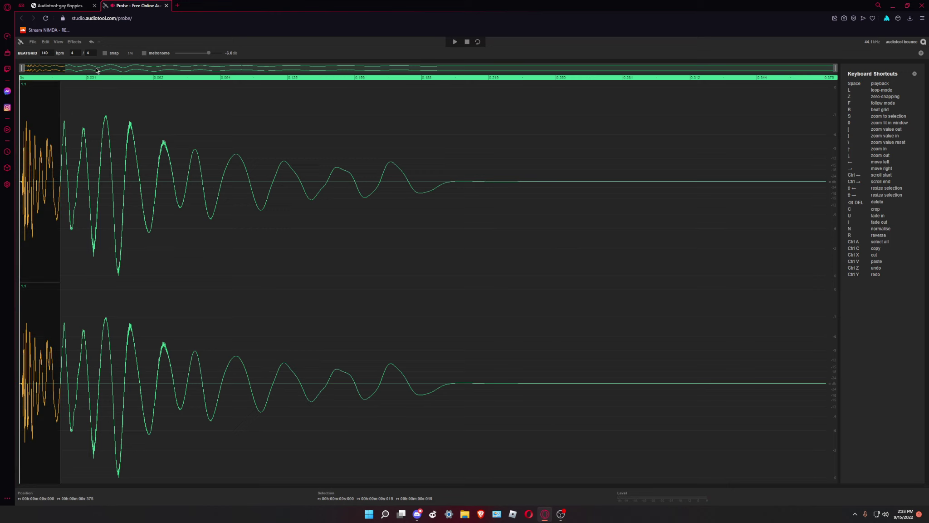
left_click(74, 42)
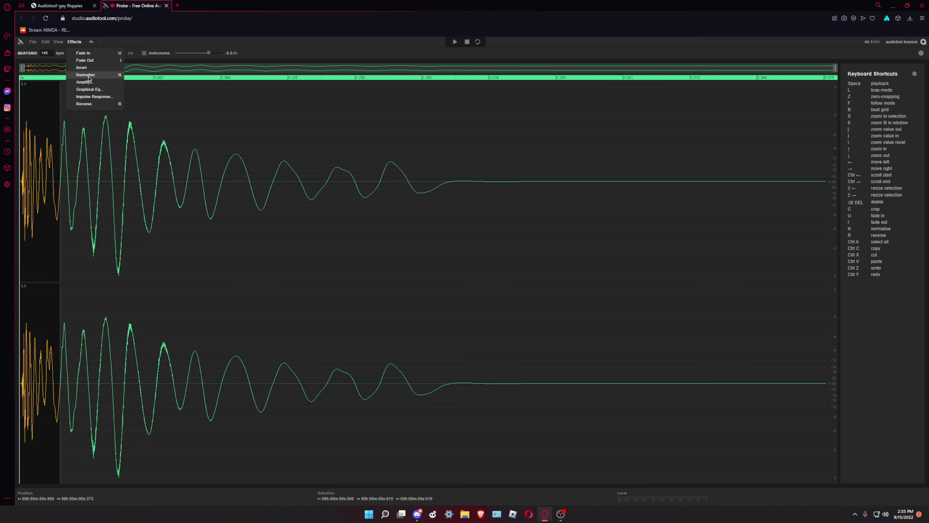
left_click(85, 75)
left_click(469, 42)
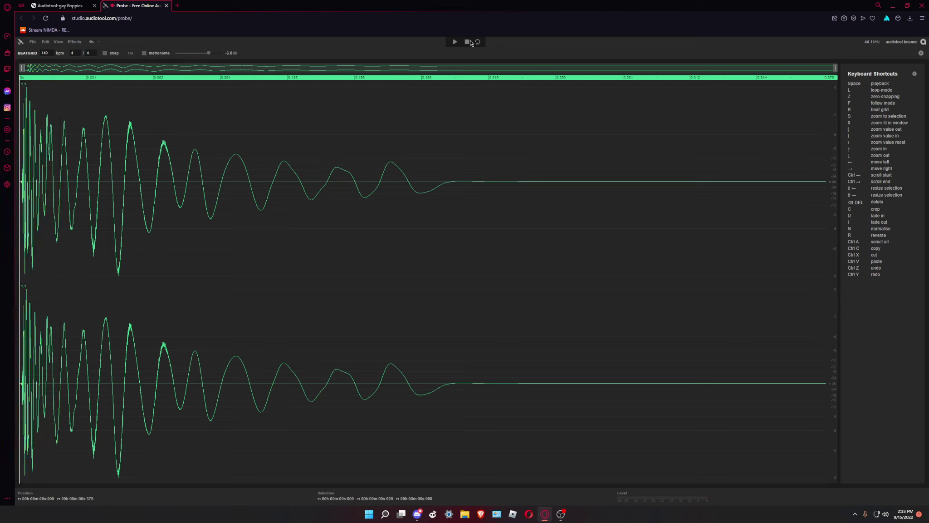
key("space")
key("space")
Apply Fade Out twice to the kick's tail between 0.078 and 0.202 s
left_click_drag(173, 91, 20, 91)
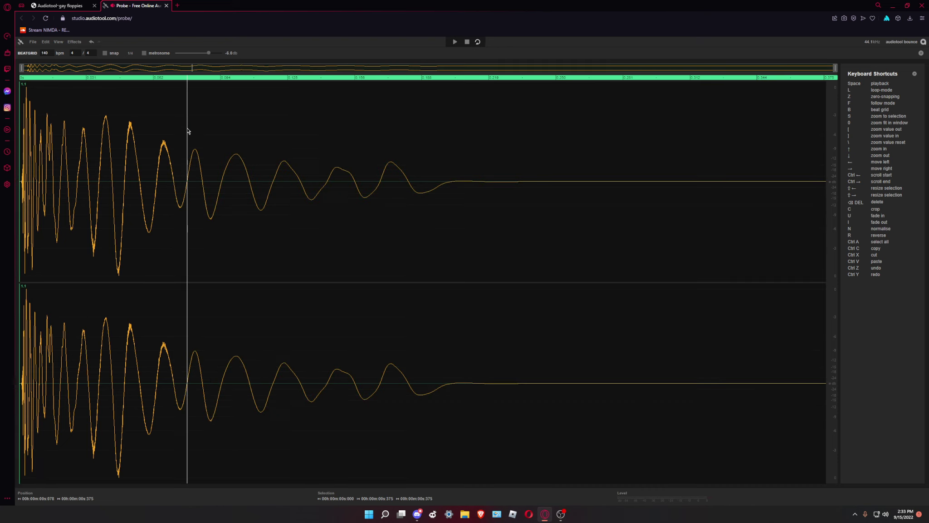
left_click(186, 131)
left_click_drag(188, 131, 452, 137)
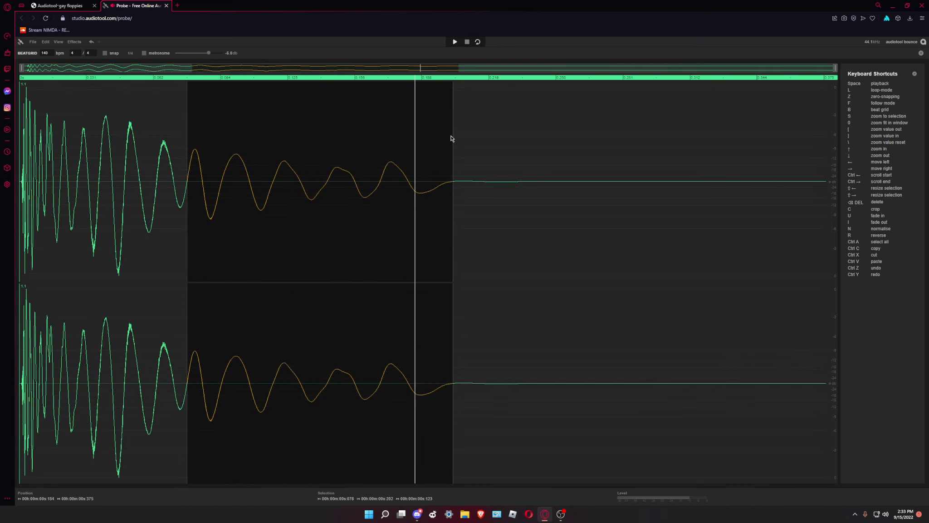
key("space")
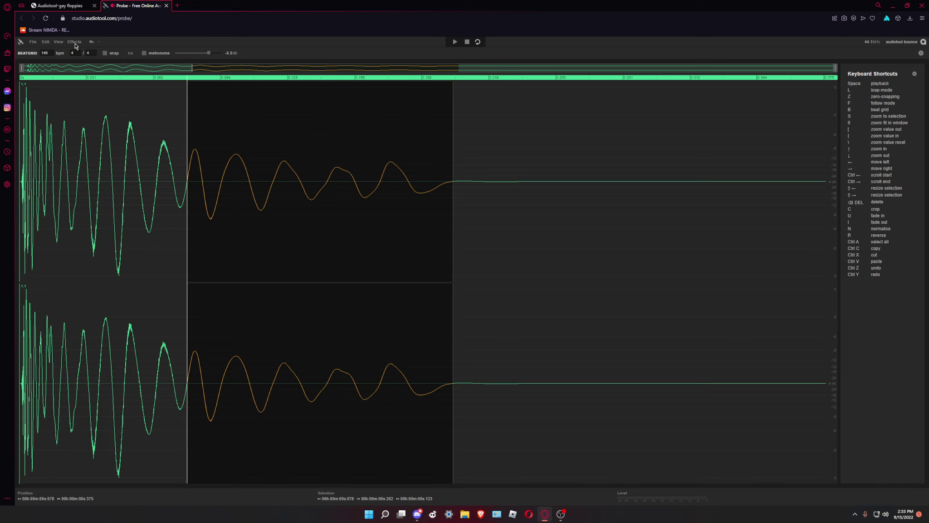
left_click(74, 42)
left_click(85, 61)
left_click(80, 42)
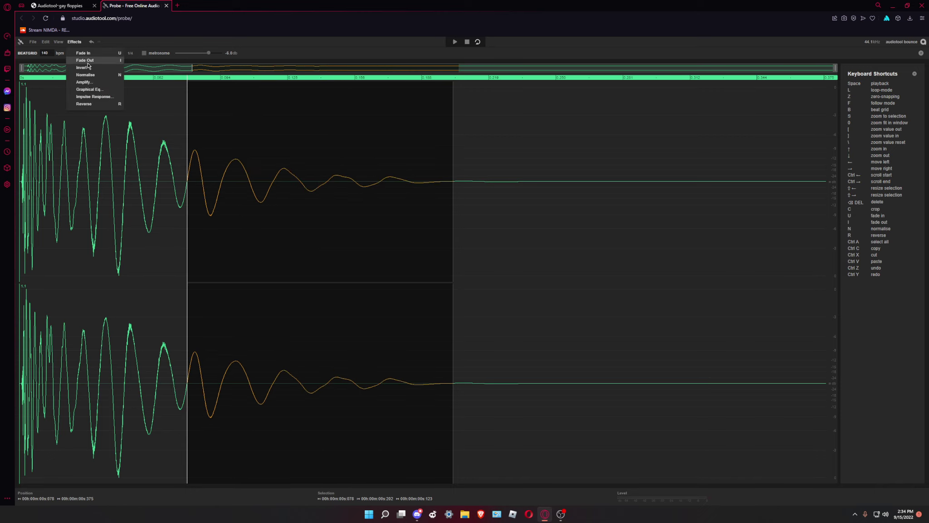
Delete everything after 0.202 s and replay the shortened kick
left_click_drag(459, 158, 871, 245)
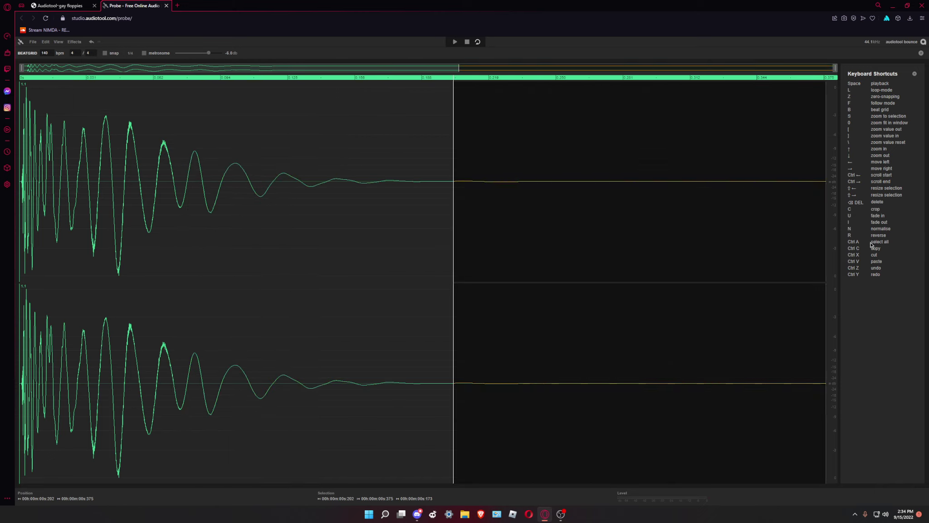
key("Delete")
left_click(461, 41)
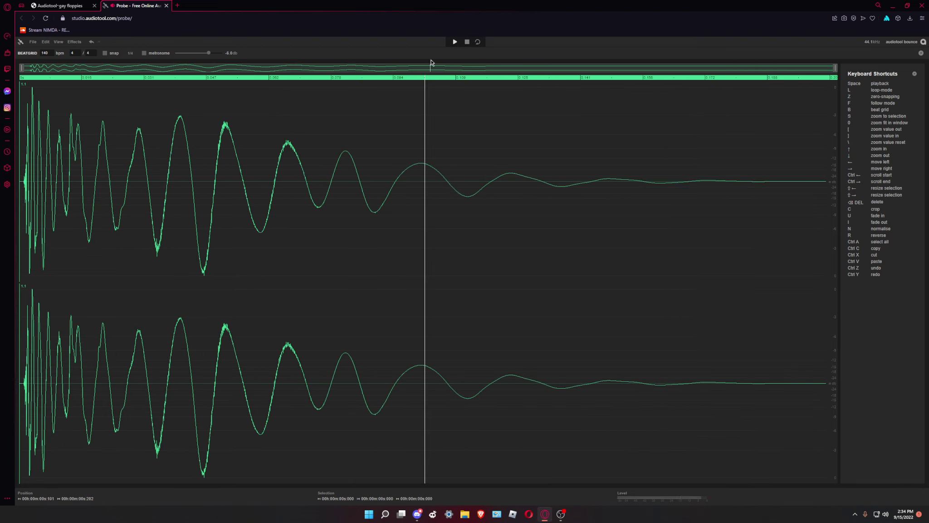
key("space")
key("space")
key("space")
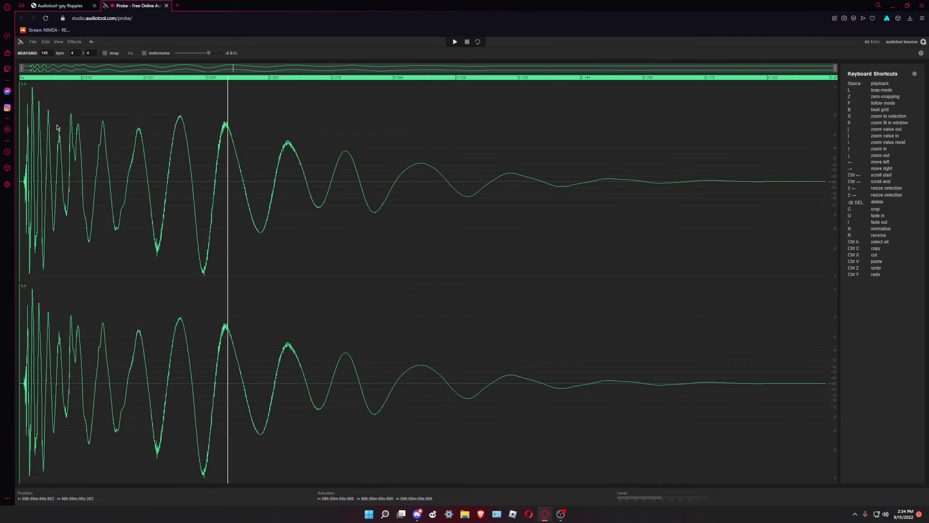
Listen to the peak between 0.002 and 0.004 s on its own, and replay the whole kick
scroll(33, 91, "up", 3)
scroll(45, 73, "up", 3)
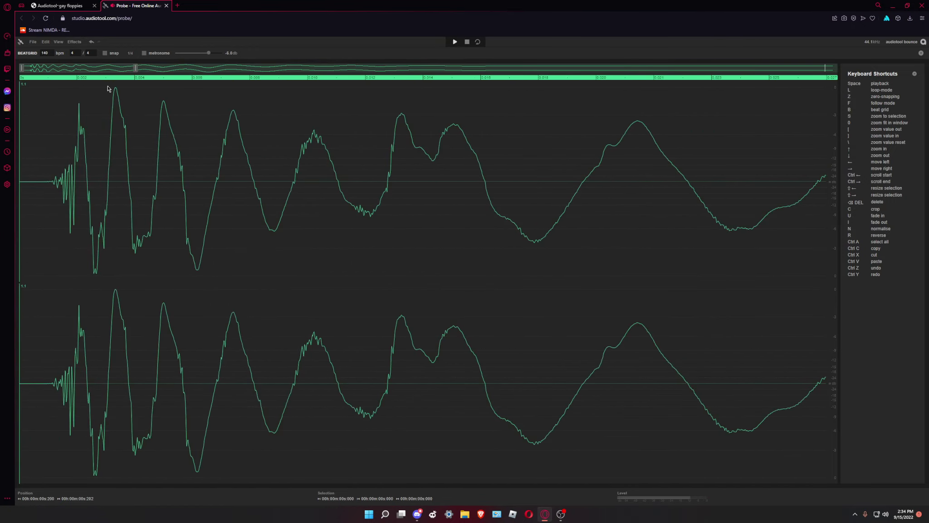
left_click_drag(108, 97, 144, 106)
key("space")
key("space")
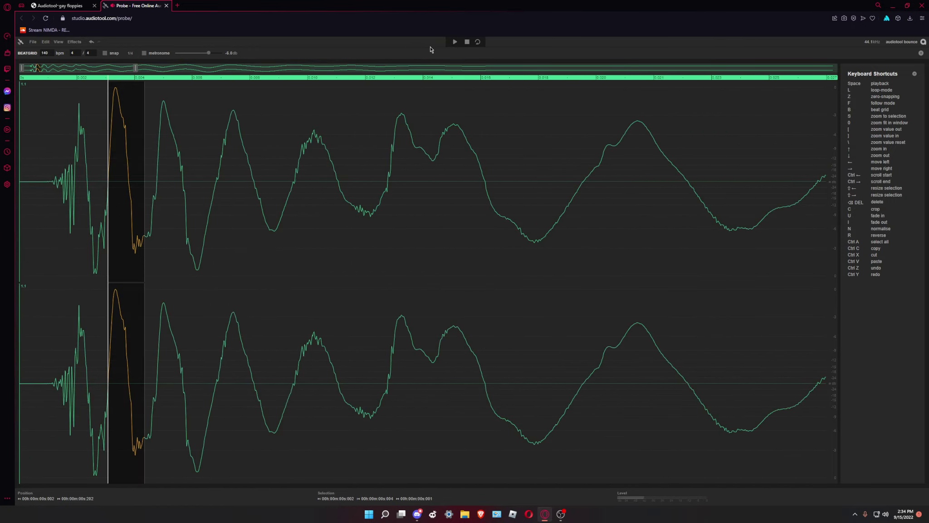
left_click(478, 42)
key("space")
left_click(467, 43)
key("space")
scroll(66, 68, "down", 5)
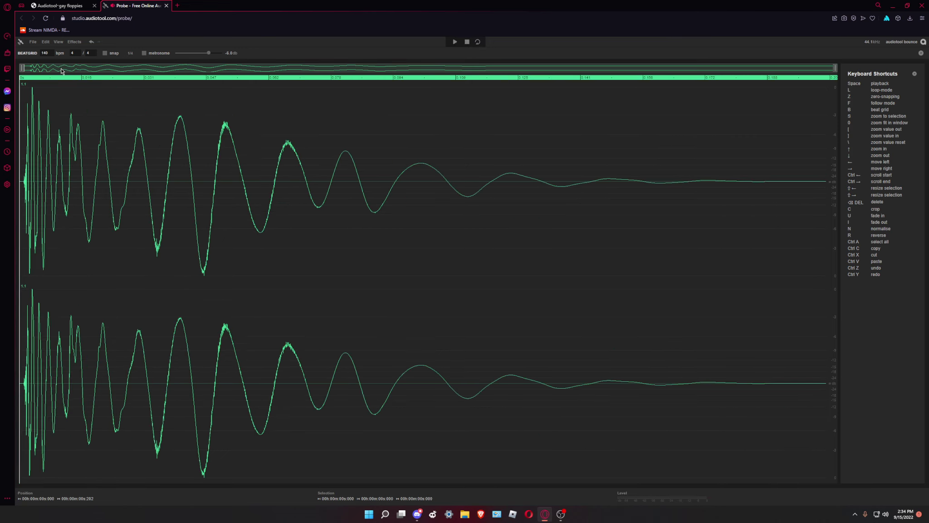
key("space")
key("space")
Try boosting the kick from 0.014 s to its end with Amplify, undo the boost and replay the kick for comparison
left_click_drag(77, 102, 825, 195)
left_click(74, 42)
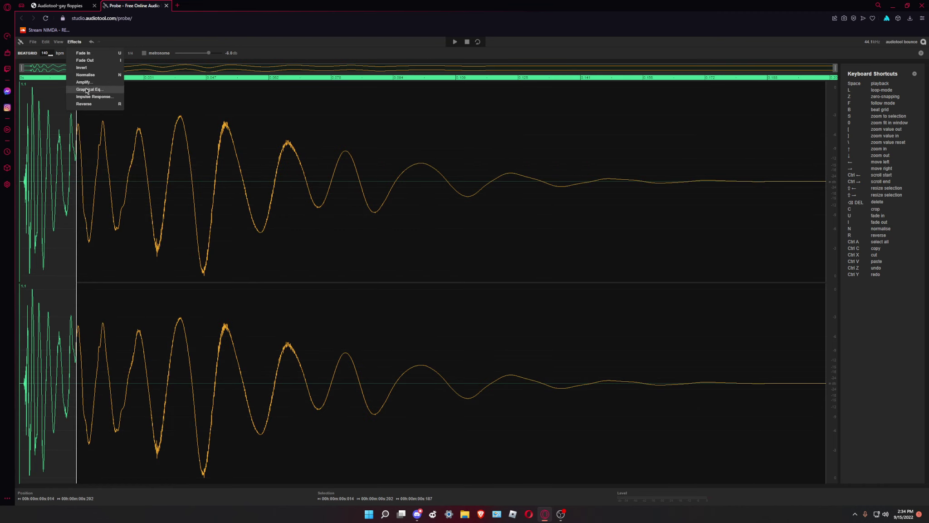
left_click(86, 82)
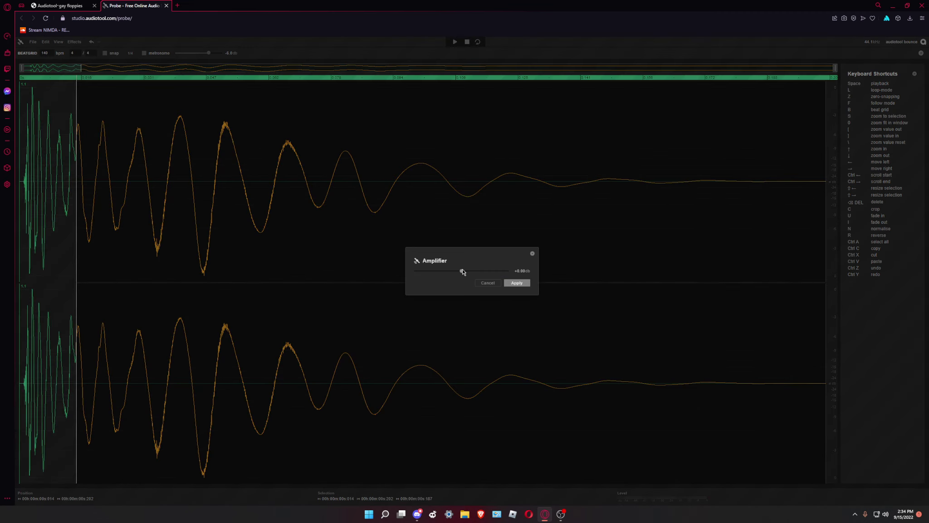
left_click(528, 285)
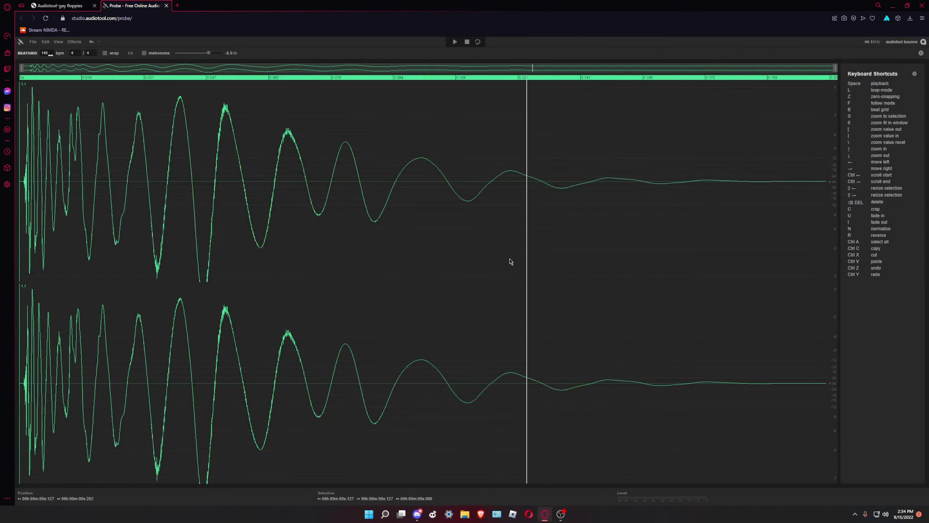
left_click(467, 42)
key("space")
key("space")
key("space")
key("ctrl+z")
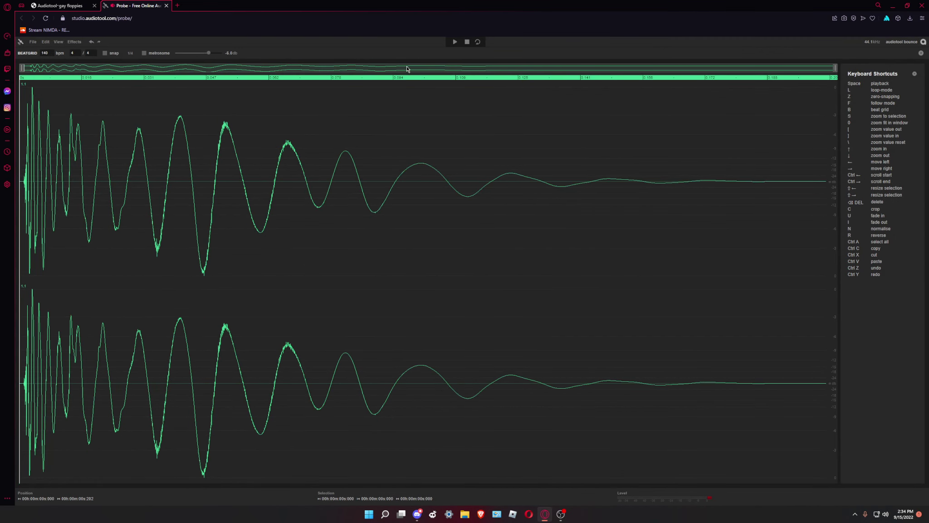
key("space")
key("space")
key("space")
key("space")
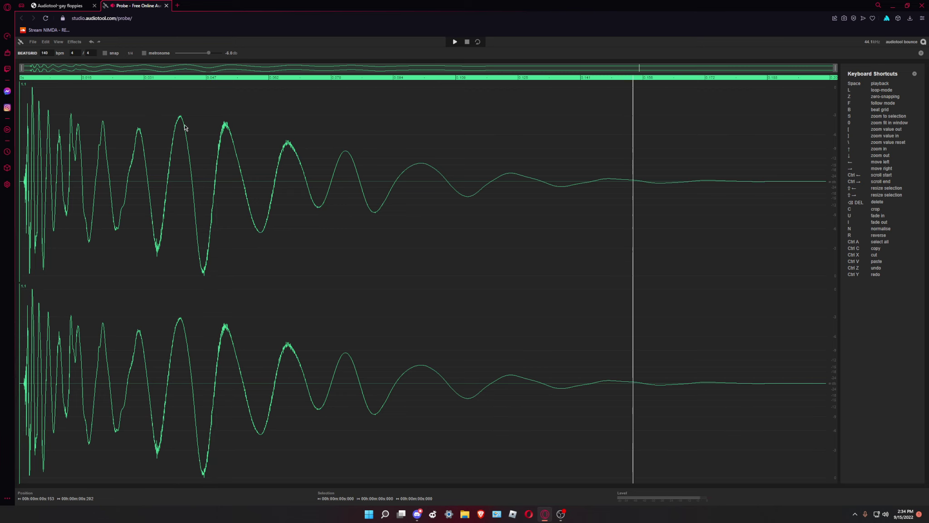
Fade out the kick from 0.044 s to its end at 0.202 s
left_click_drag(198, 131, 834, 131)
left_click(72, 42)
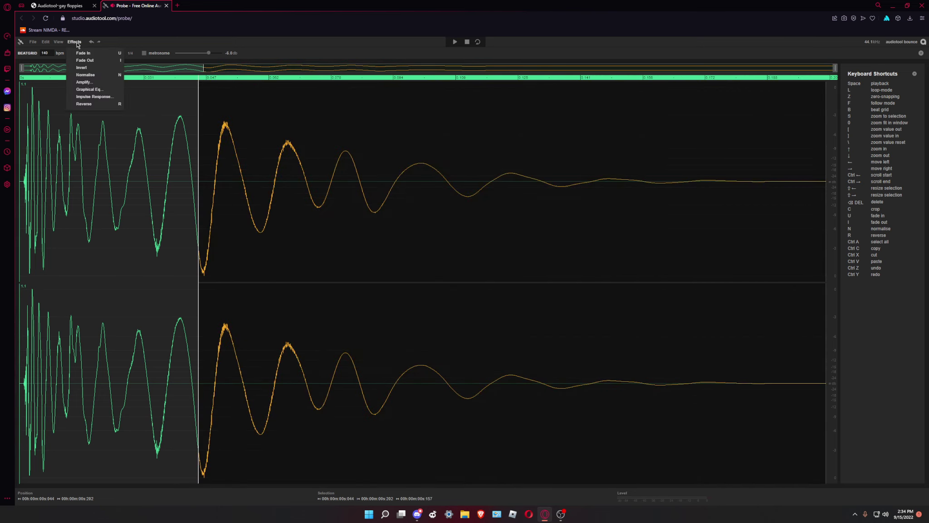
left_click(91, 63)
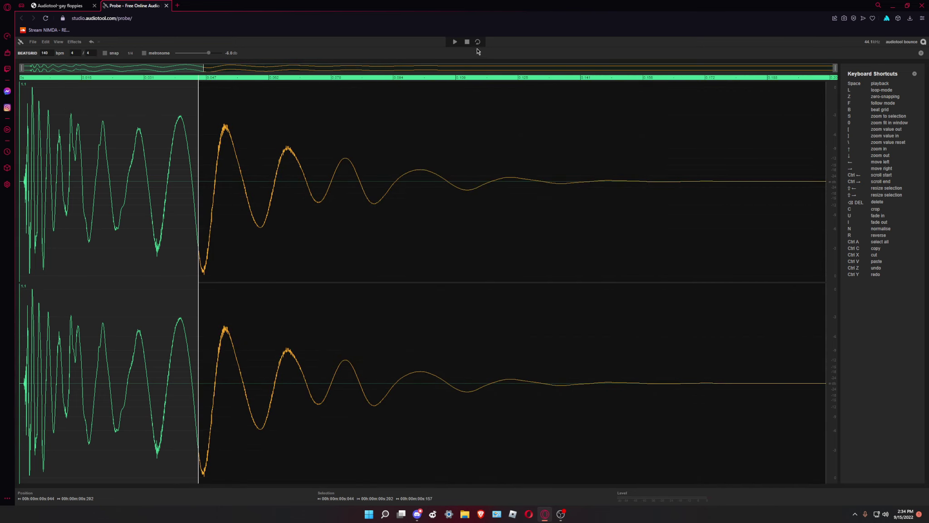
Replay the faded kick, undo the fade-out from 0.044 s and replay the kick for comparison
left_click(477, 131)
left_click(467, 45)
key("space")
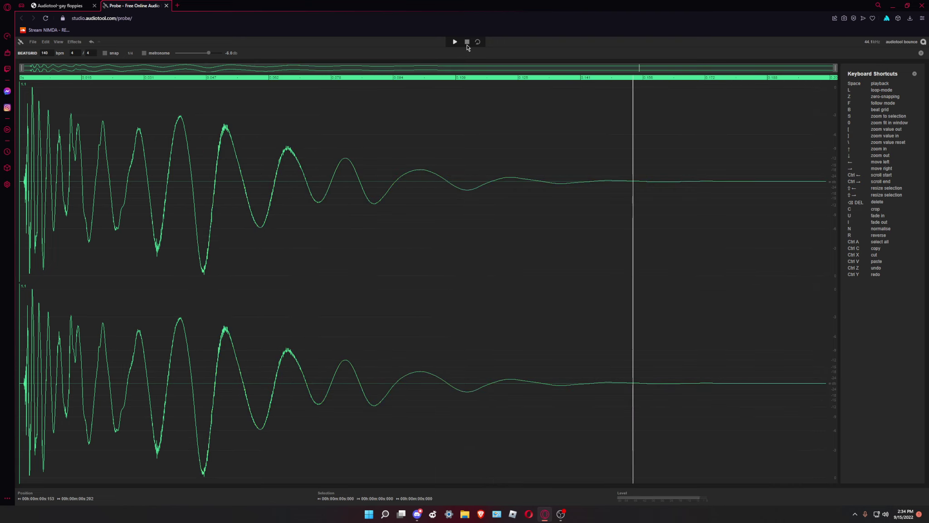
key("space")
key("ctrl+z")
key("space")
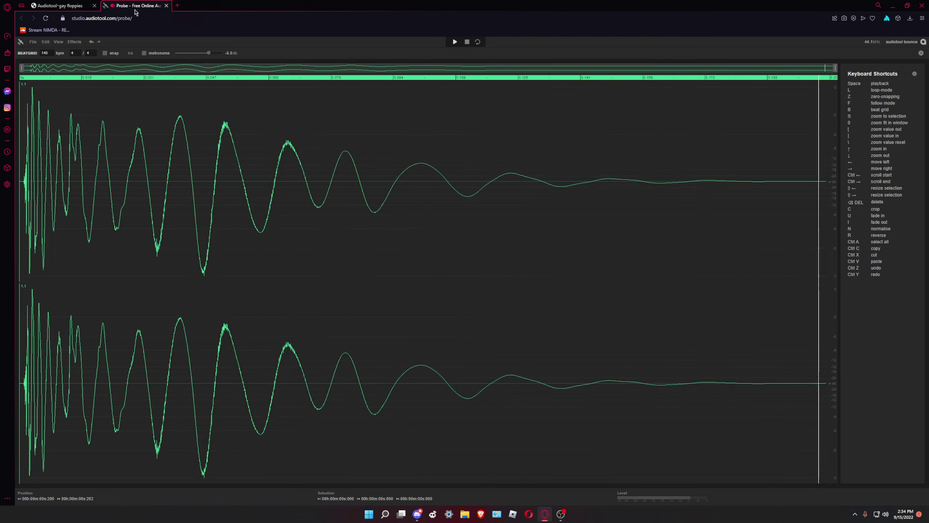
Try fading out the kick from 0.111 s to its end at 0.202 s, and replay it
left_click_drag(463, 142, 827, 145)
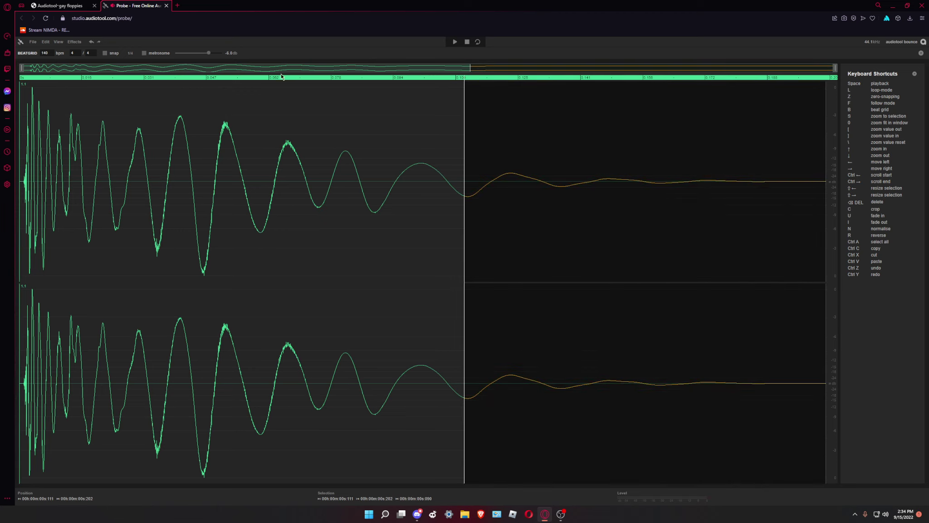
left_click(78, 43)
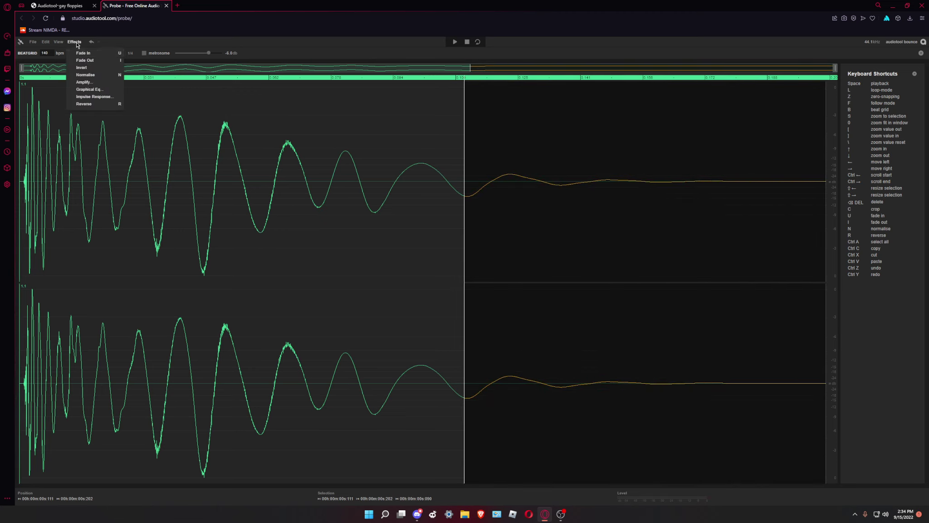
left_click(89, 62)
left_click(468, 44)
key("space")
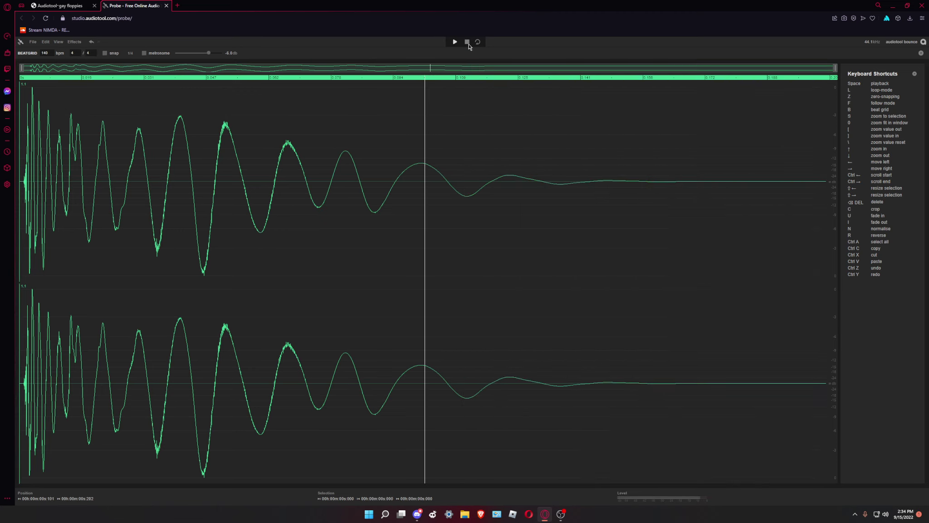
key("space")
key("space")
key("space")
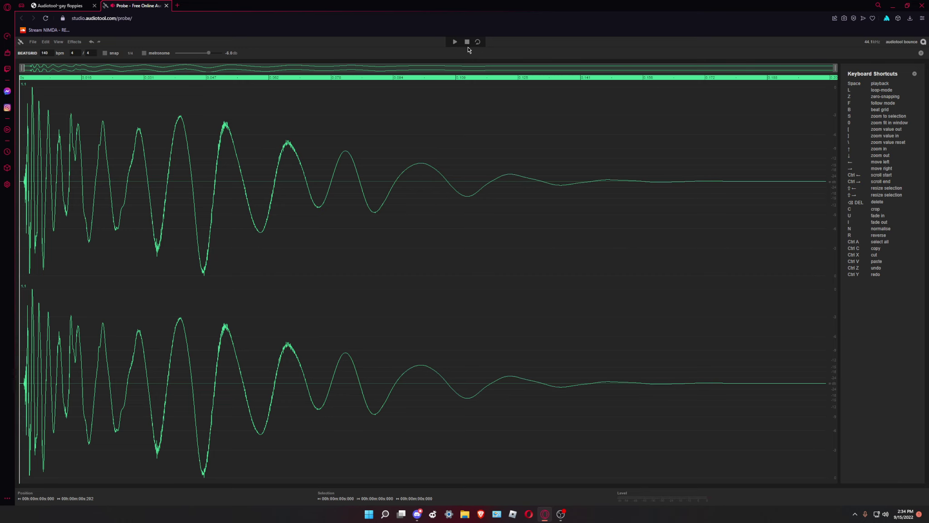
Undo the fade-out from 0.111 s, keep the kick trimmed at 0.202 s, and replay it
key("ctrl+z")
key("0")
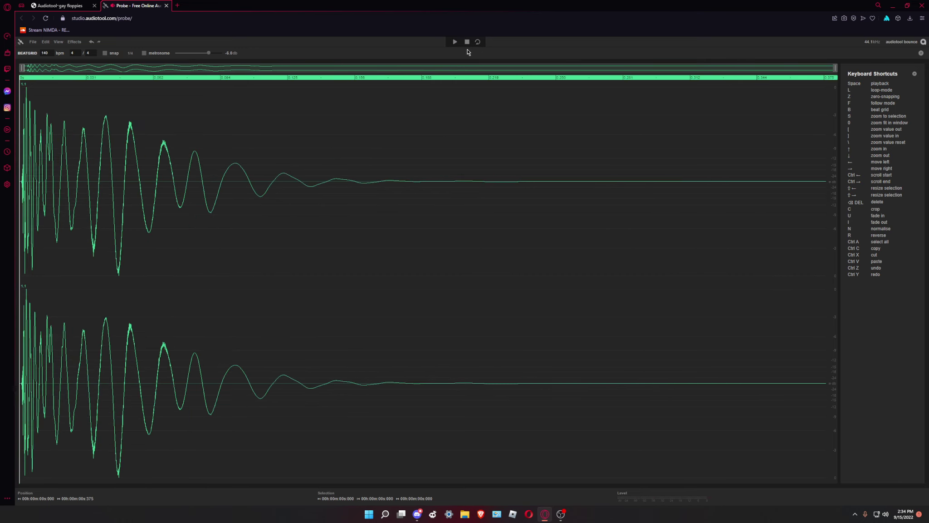
key("ctrl+y")
key("space")
key("space")
key("space")
key("space")
Normalise the whole kick and play it back
left_click(74, 42)
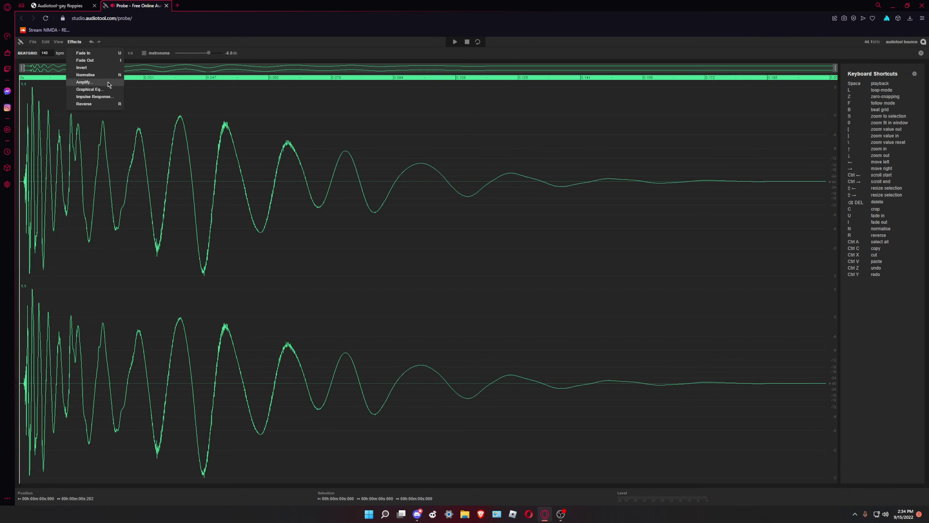
left_click(94, 76)
key("space")
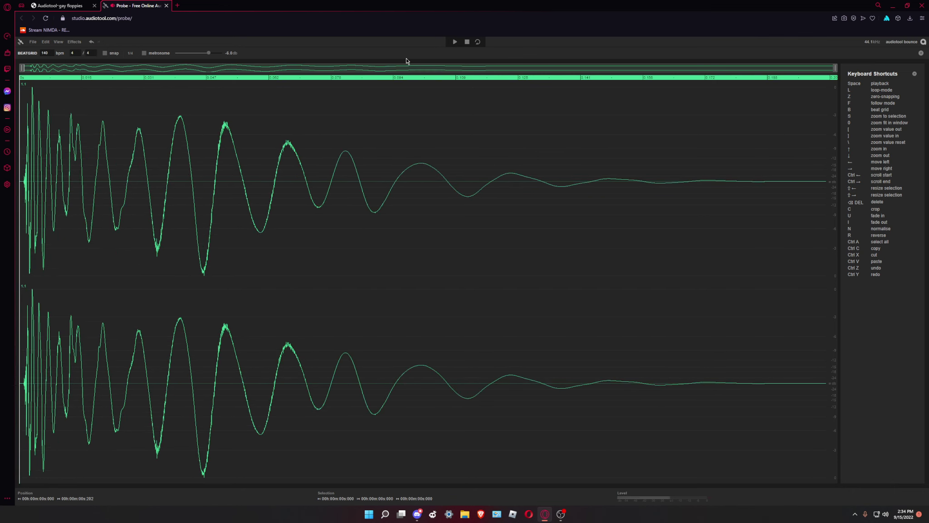
Start uploading the kick to the audiotool cloud and name the sample CRO_AT_Kick_1
left_click(33, 41)
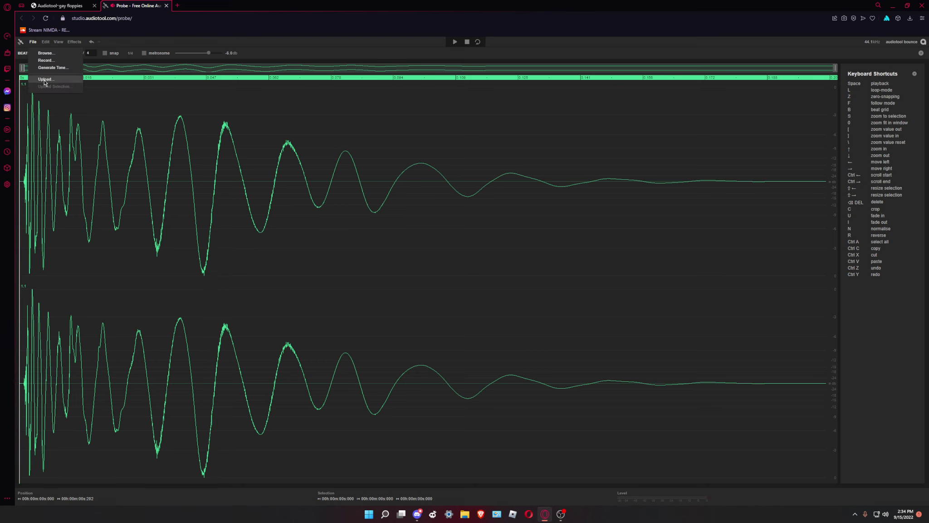
left_click(46, 80)
left_click(555, 297)
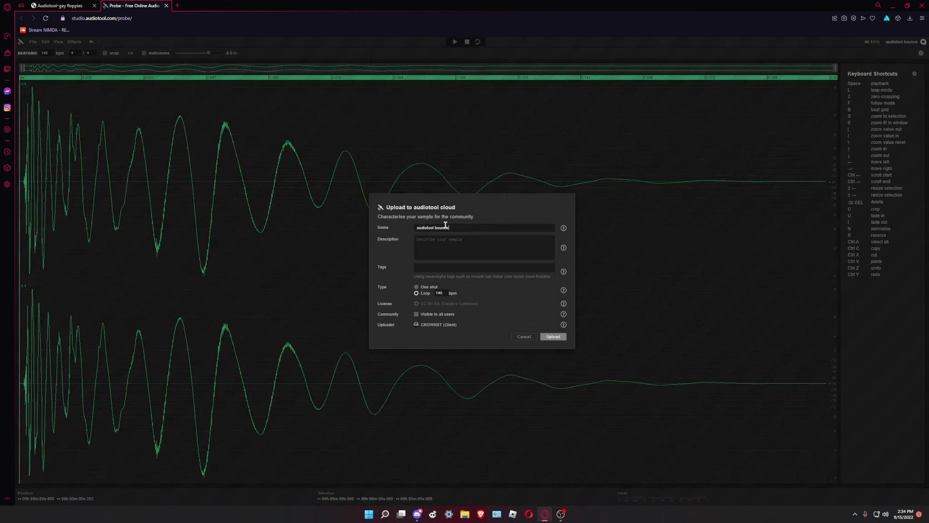
left_click_drag(446, 225, 369, 219)
type("A")
Tag the sample with kick drum and synthesizer
type("kick")
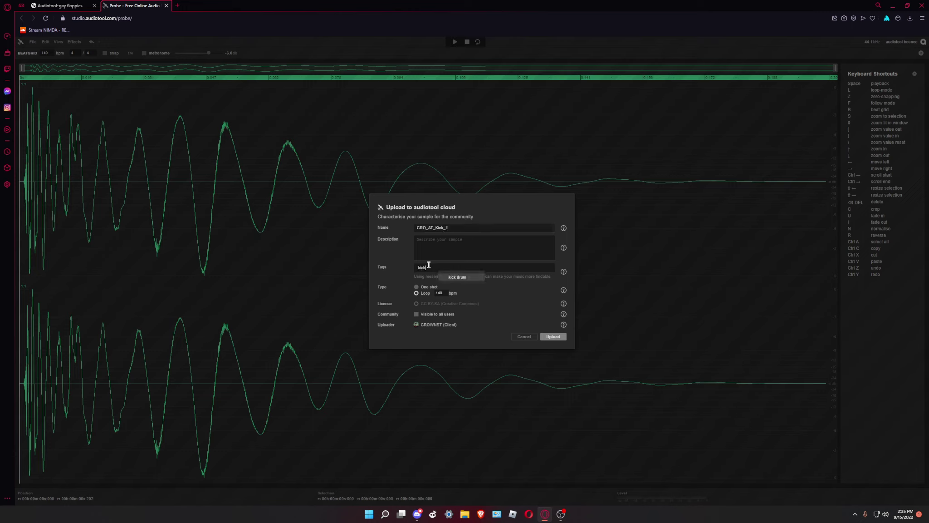
key("Return")
type("synth")
key("Return")
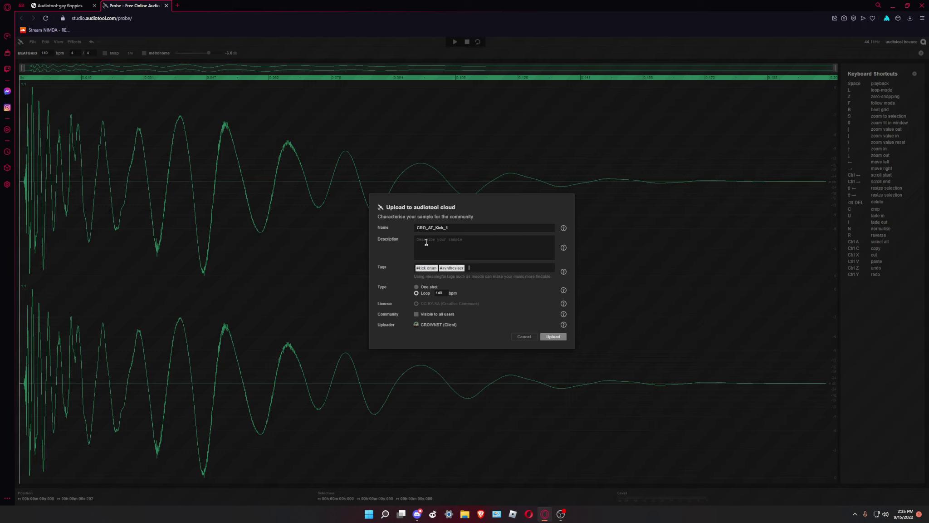
Set the sample type to One shot and add the tags dubstep and hard
left_click(416, 287)
left_click(479, 269)
type("dubstep")
key("Return")
type("hard")
key("Return")
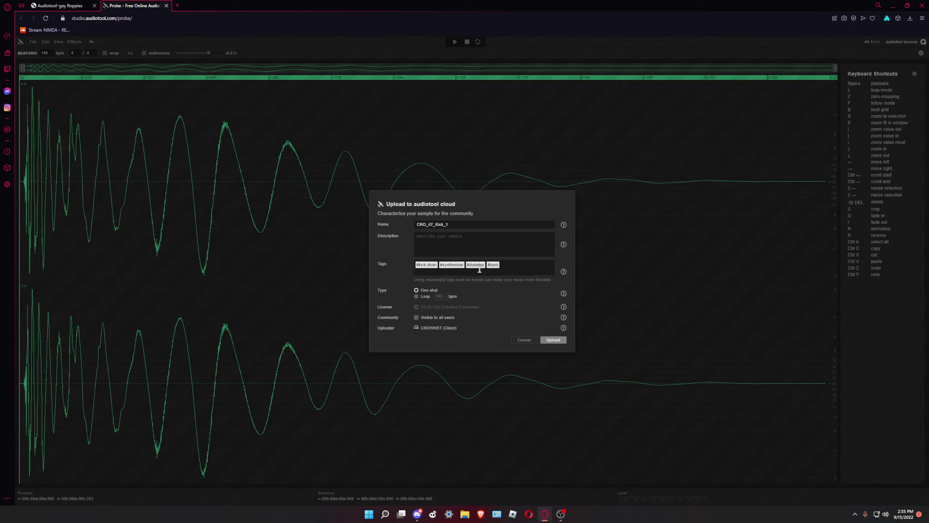
Begin the sample's description with "made"
left_click(446, 236)
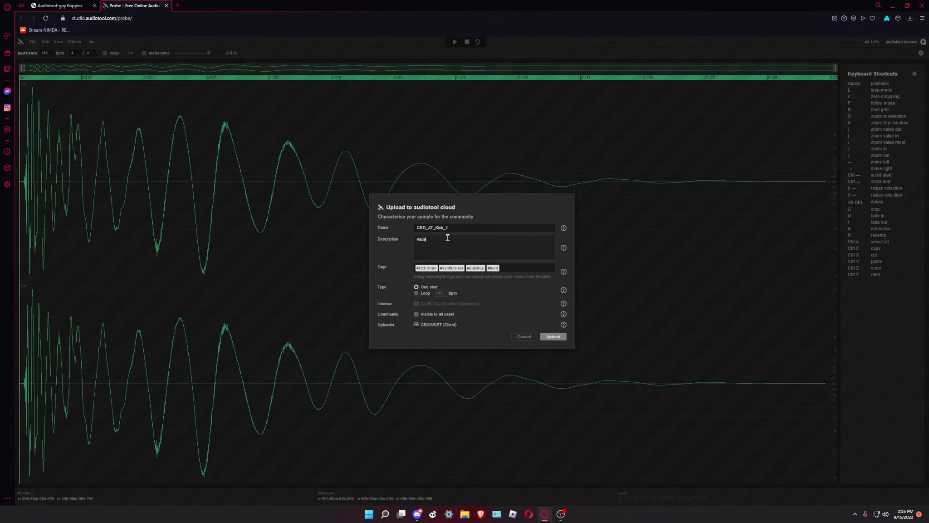